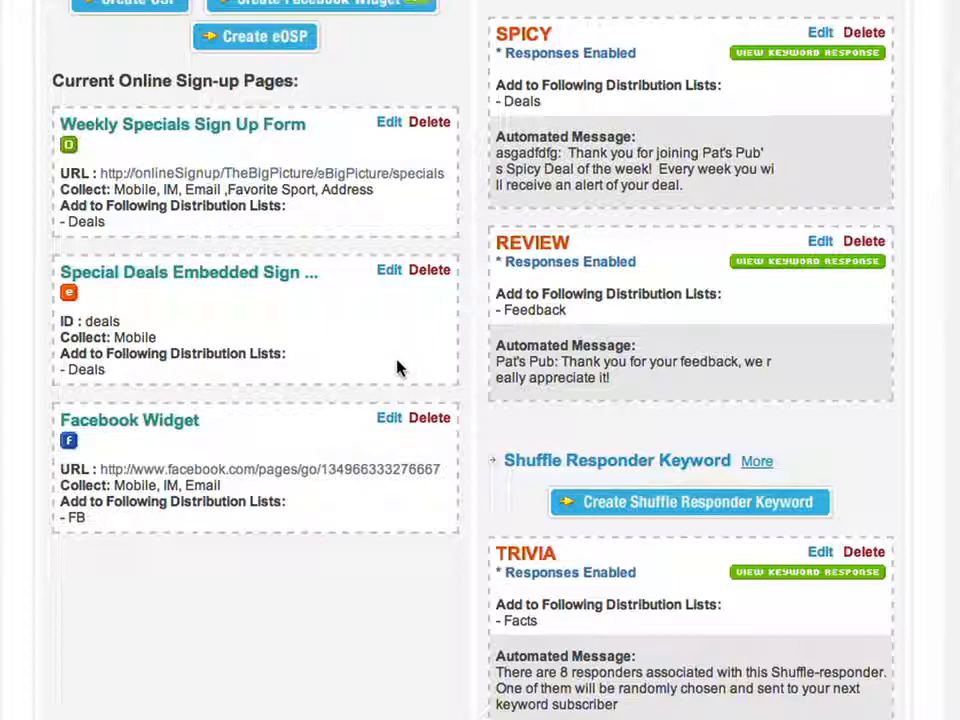
# - Give the Special Deals sign-up form a #0066FF blue background and copy its HTML embed code
pyautogui.click(388, 272)
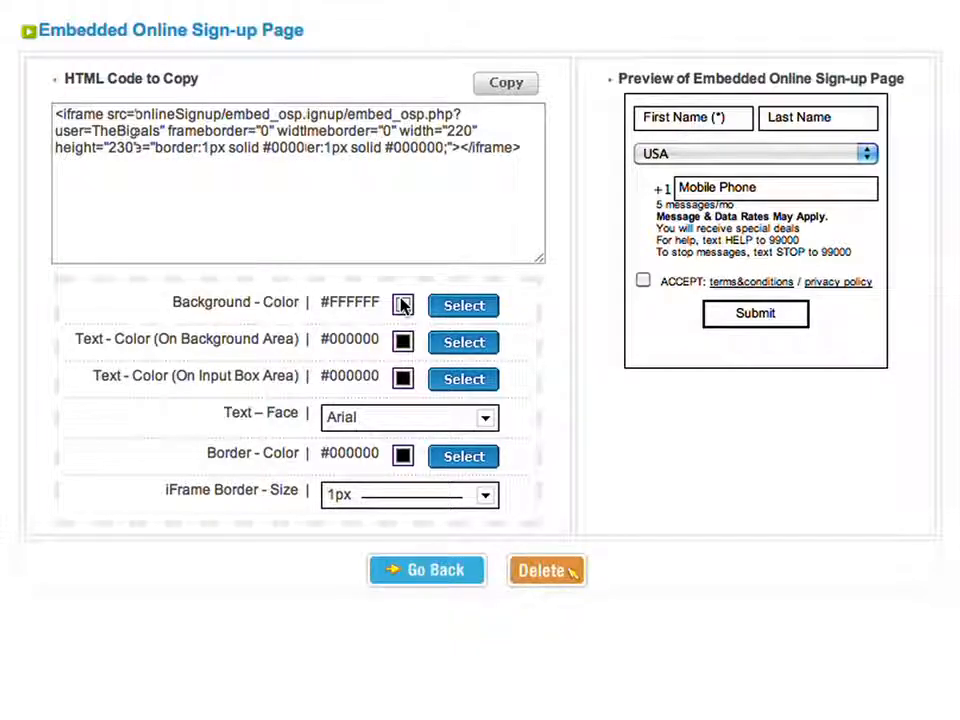
pyautogui.click(466, 310)
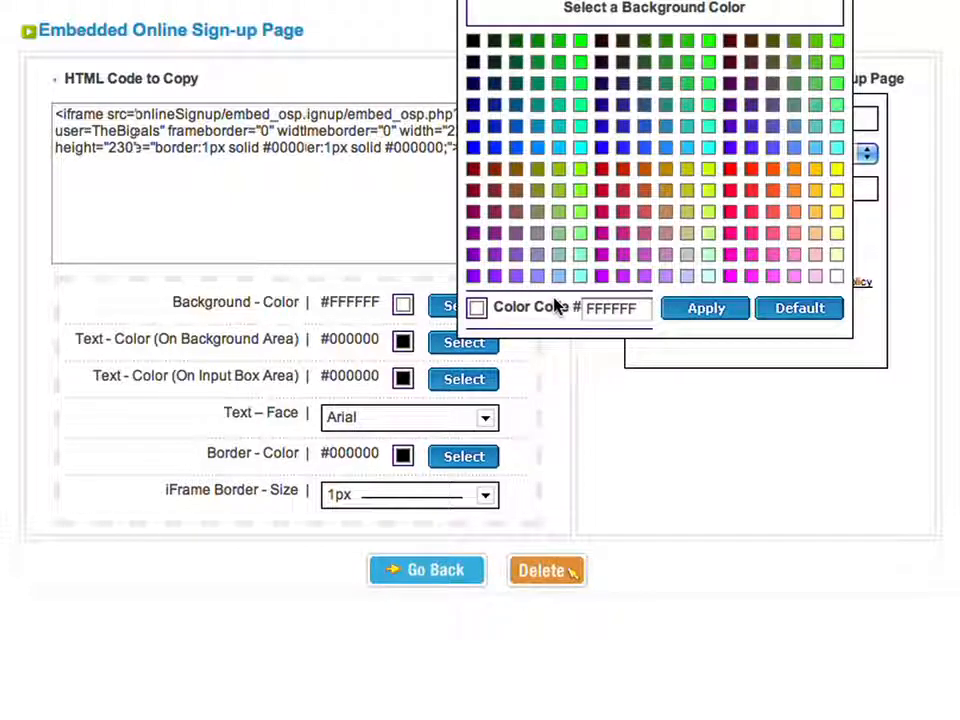
pyautogui.click(517, 147)
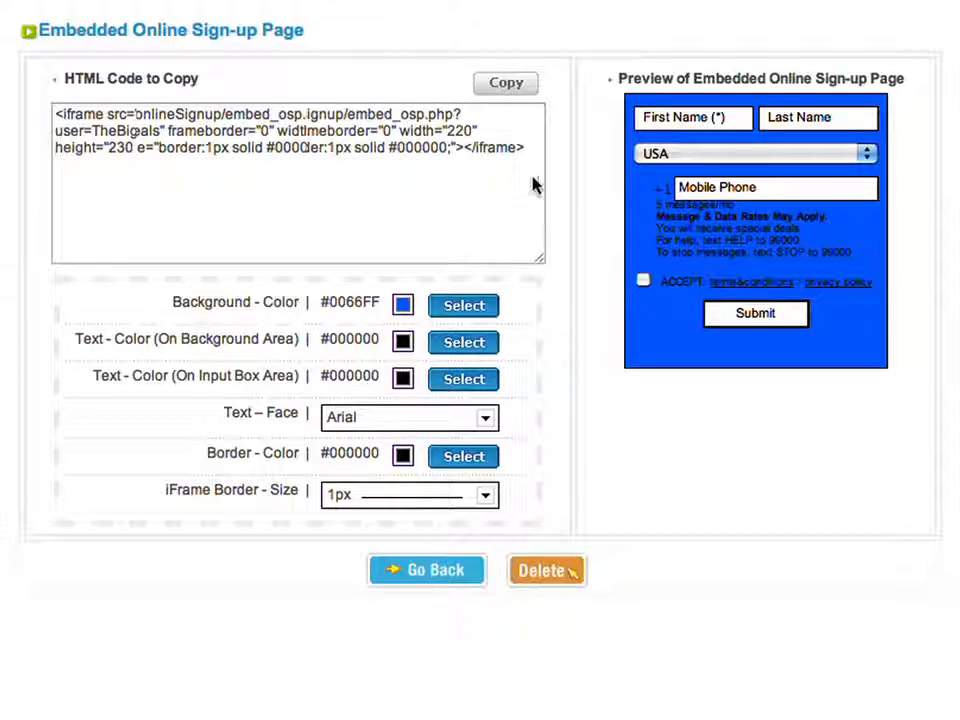
pyautogui.moveTo(530, 148); pyautogui.dragTo(91, 88)
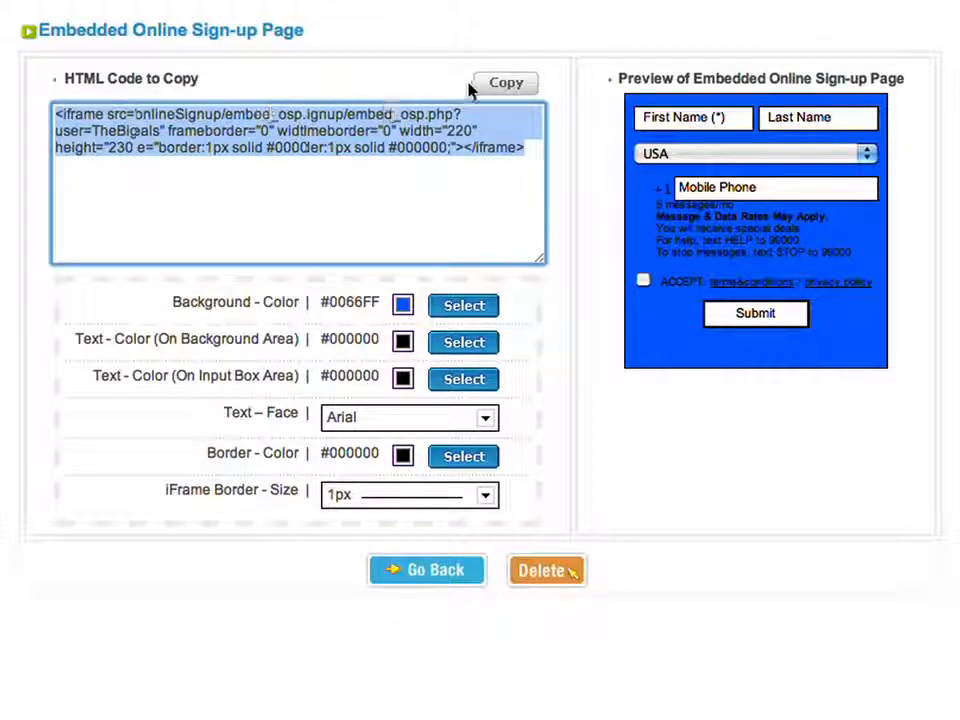
pyautogui.click(506, 84)
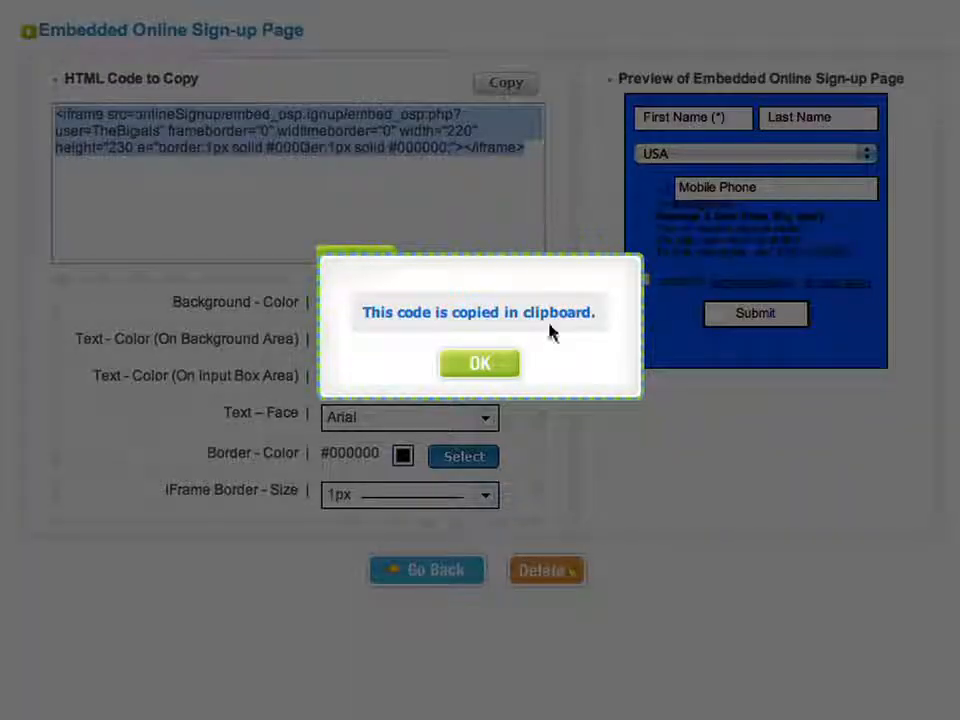
pyautogui.click(491, 362)
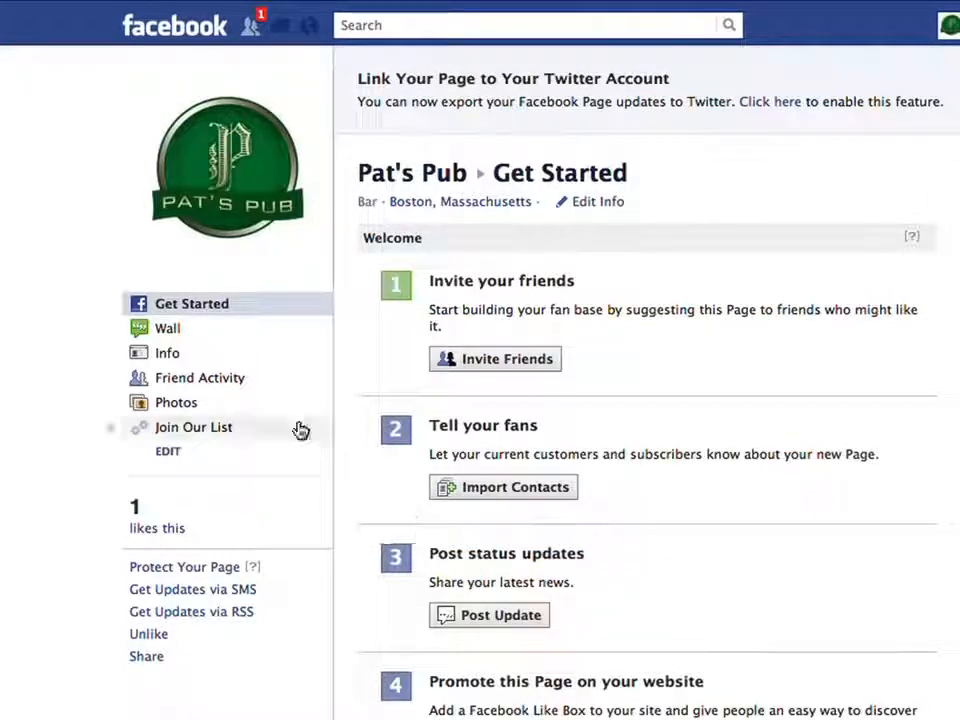
# - Show the Join Our List tab on the Pat's Pub Facebook page
pyautogui.click(199, 429)
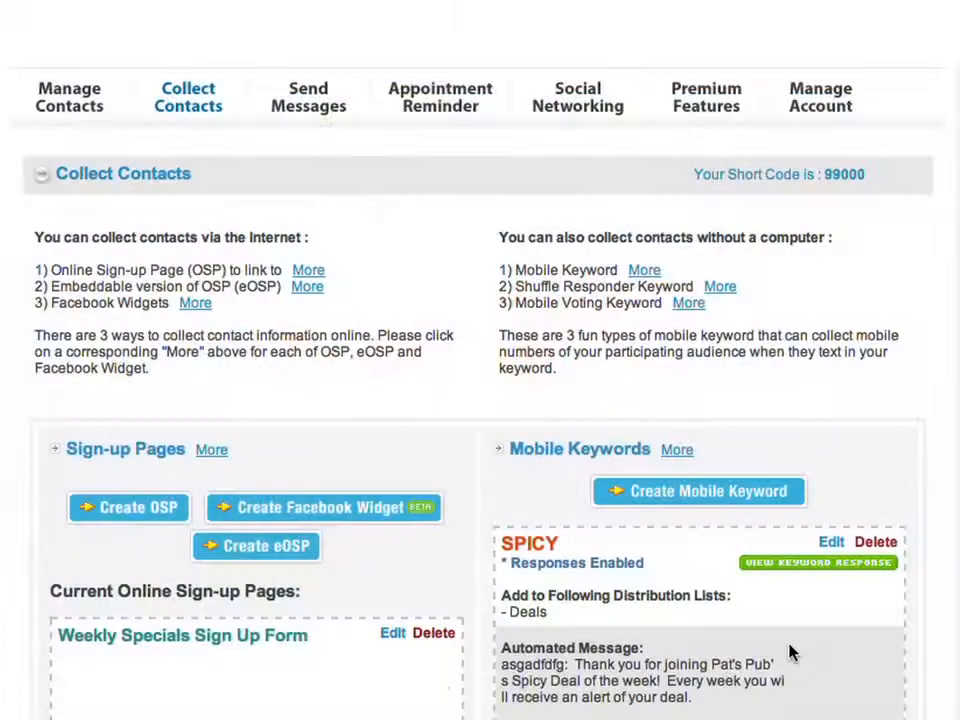
# - Open the BIGSCREEN mobile voting campaign's Big Screen team question for editing
pyautogui.moveTo(720, 86)
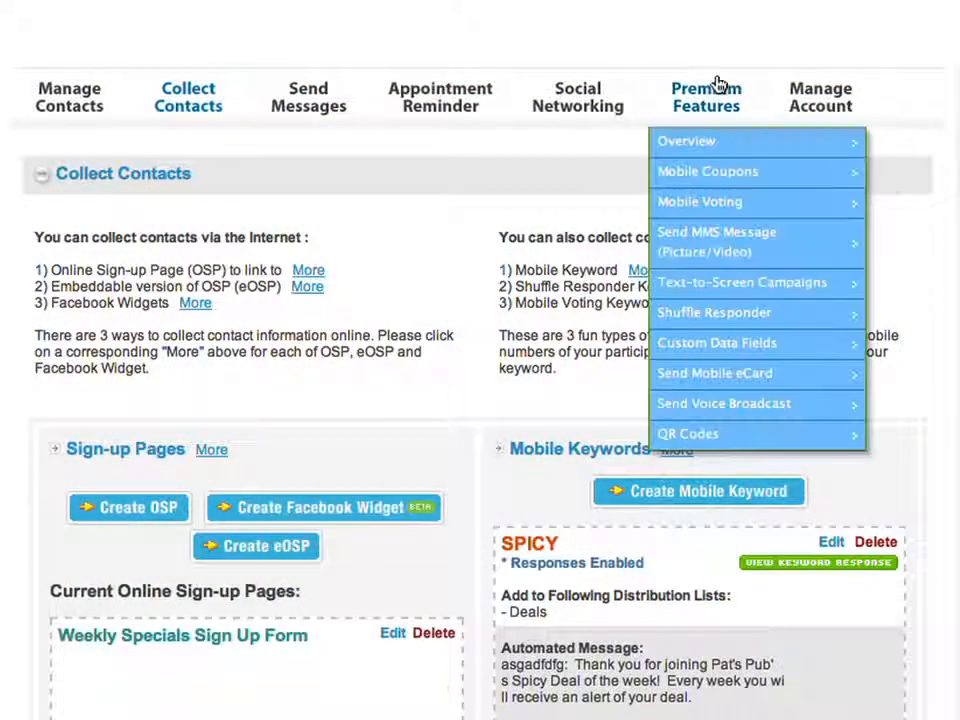
pyautogui.click(742, 206)
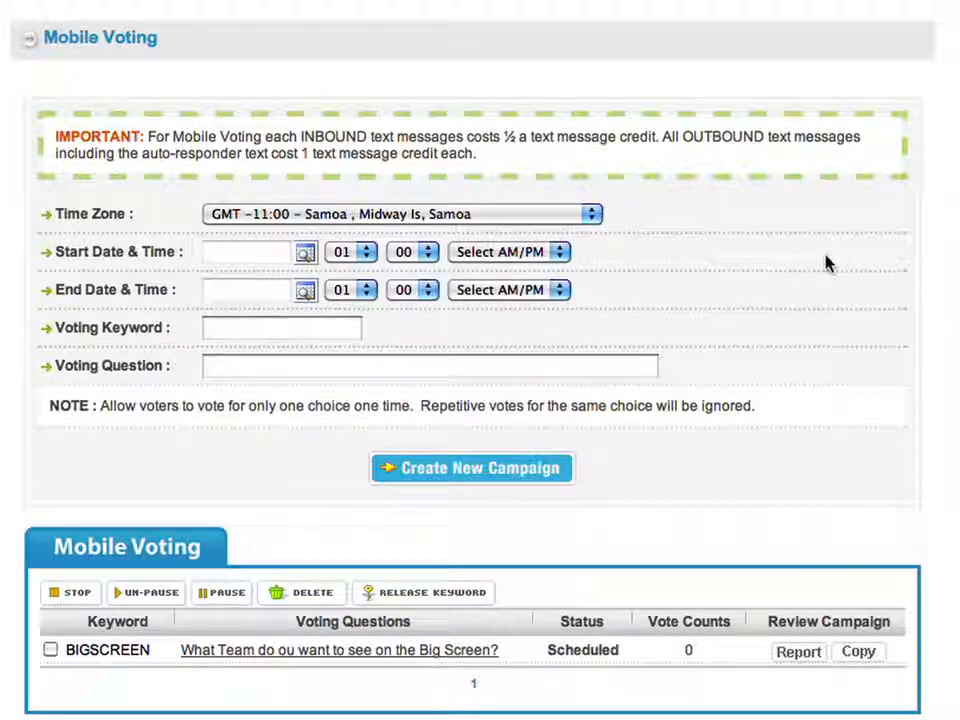
pyautogui.click(364, 652)
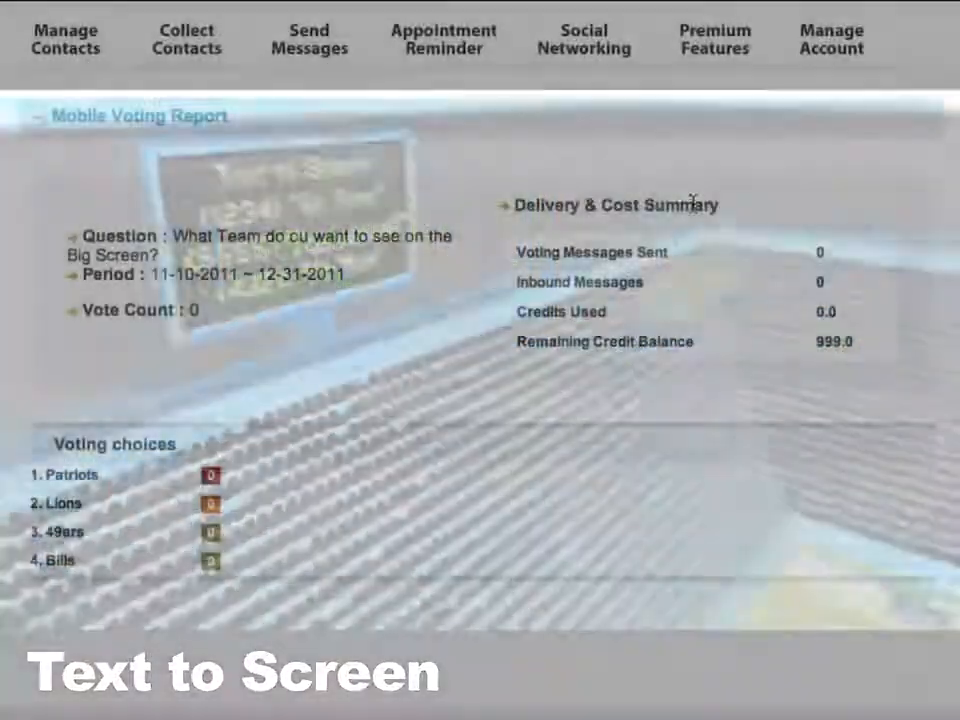
# - Open the Monday Night Chat text-to-screen campaign from Premium Features
pyautogui.moveTo(733, 55)
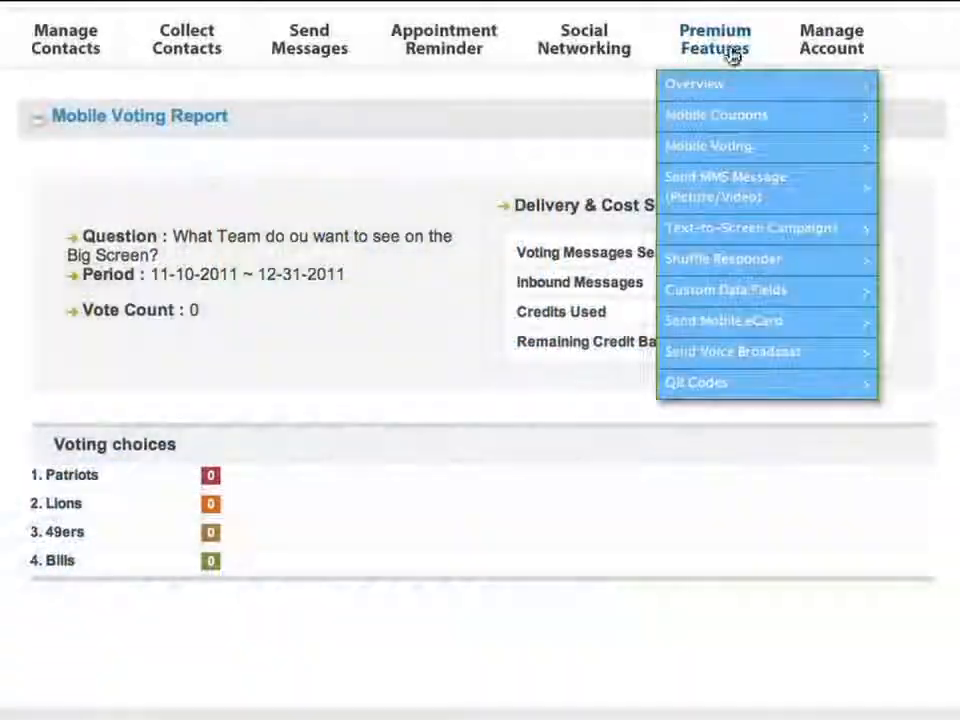
pyautogui.click(744, 240)
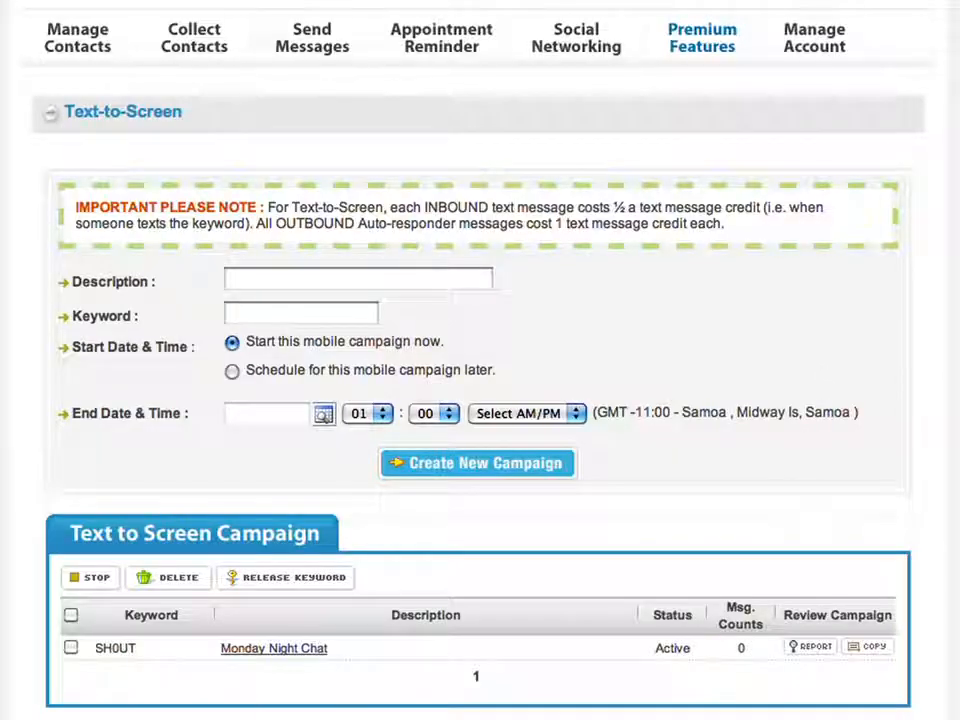
pyautogui.click(281, 650)
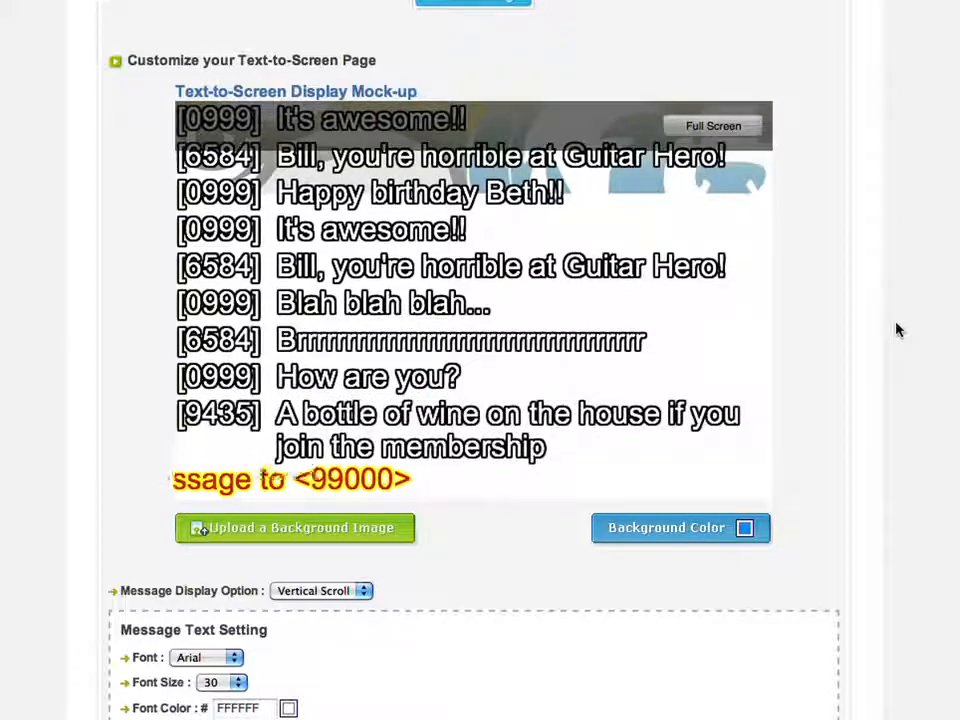
# - Launch the campaign's live Text-to-Screen display page from its URL
pyautogui.scroll(-10, 858, 343)
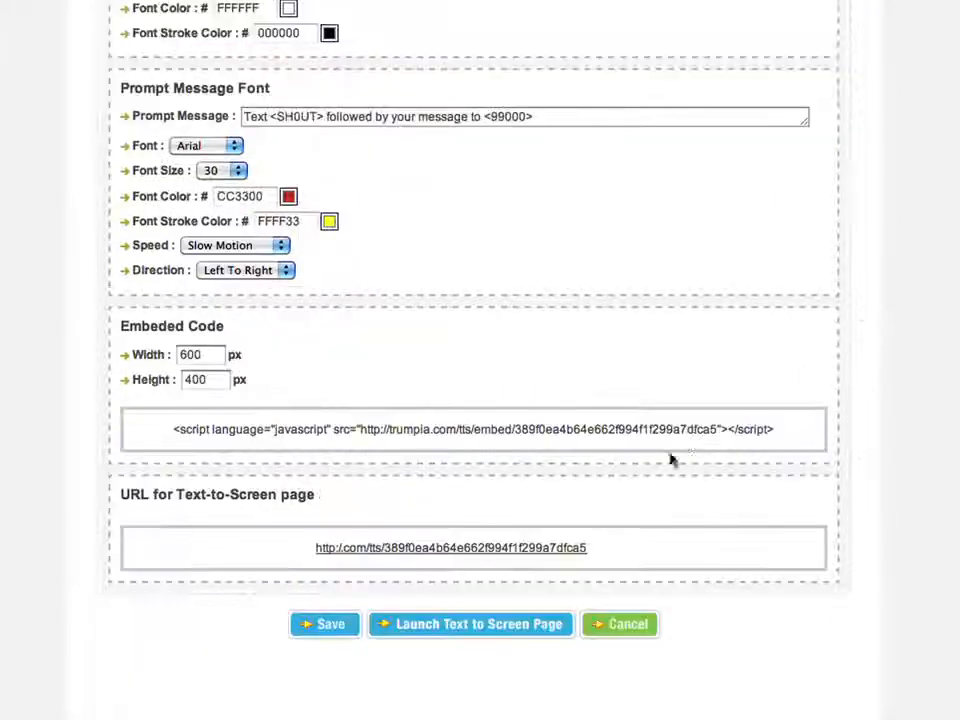
pyautogui.click(509, 548)
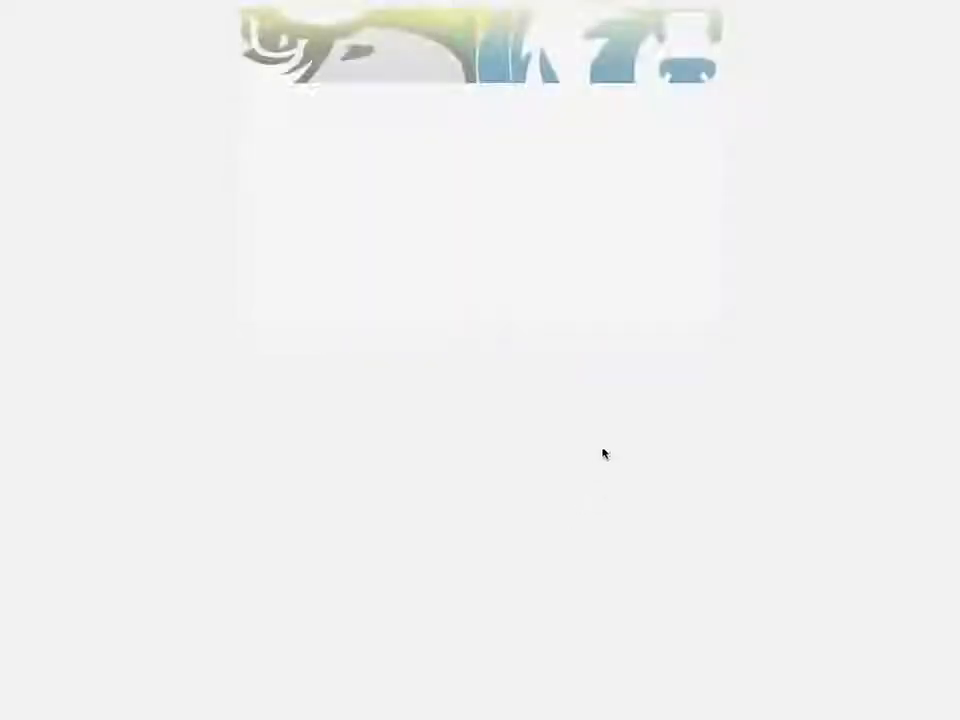
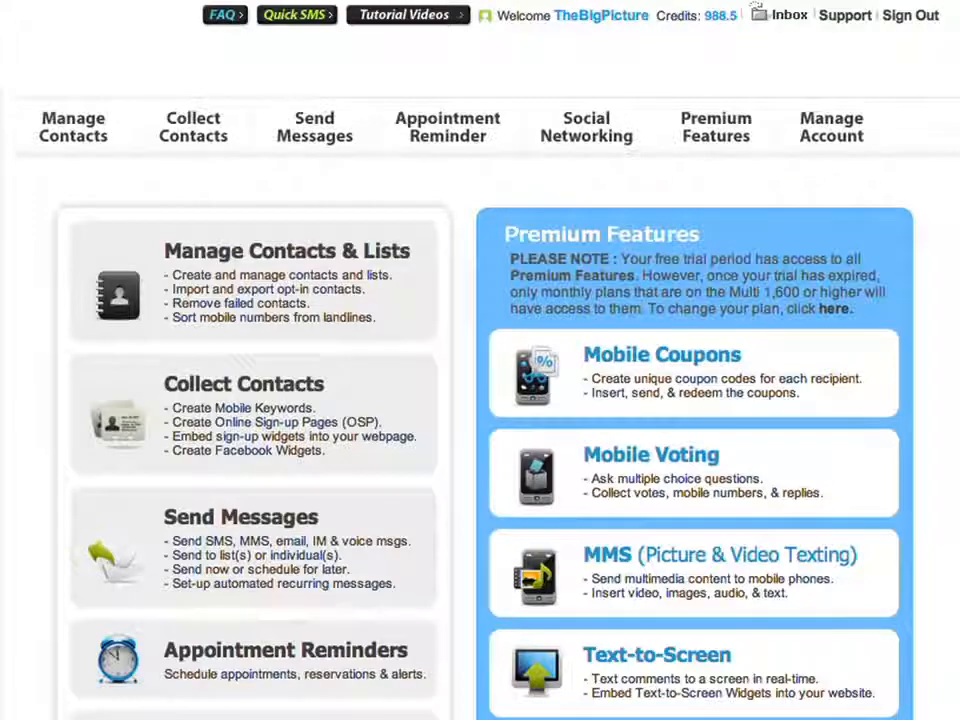
# - Open the HalfPriceAppitizer coupon's management page from Mobile Coupons (50 generated, 2 issued)
pyautogui.moveTo(686, 161)
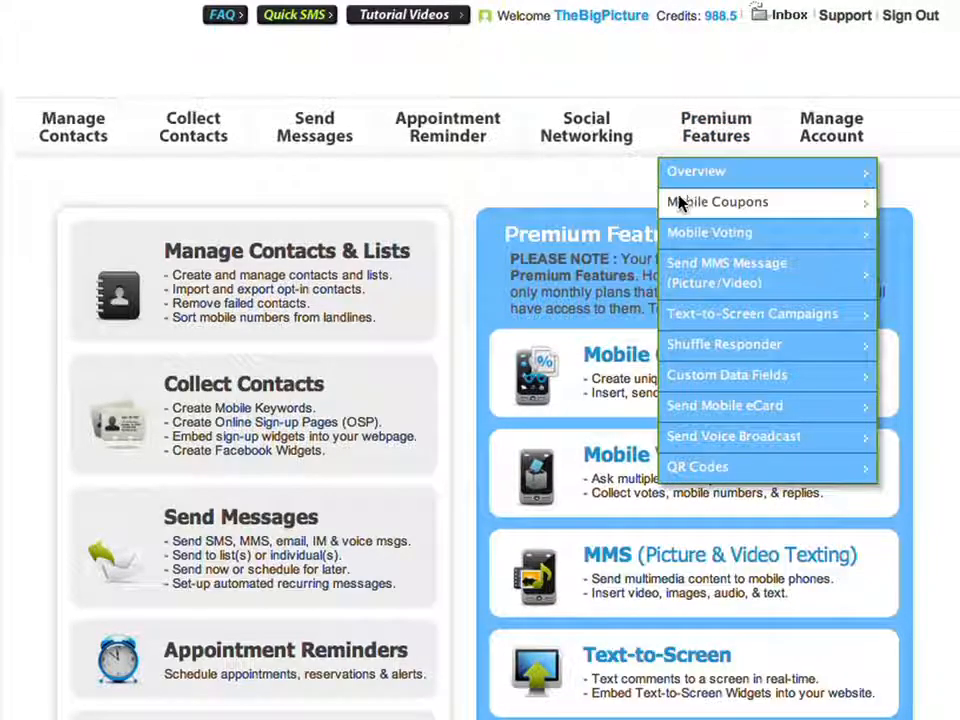
pyautogui.click(681, 201)
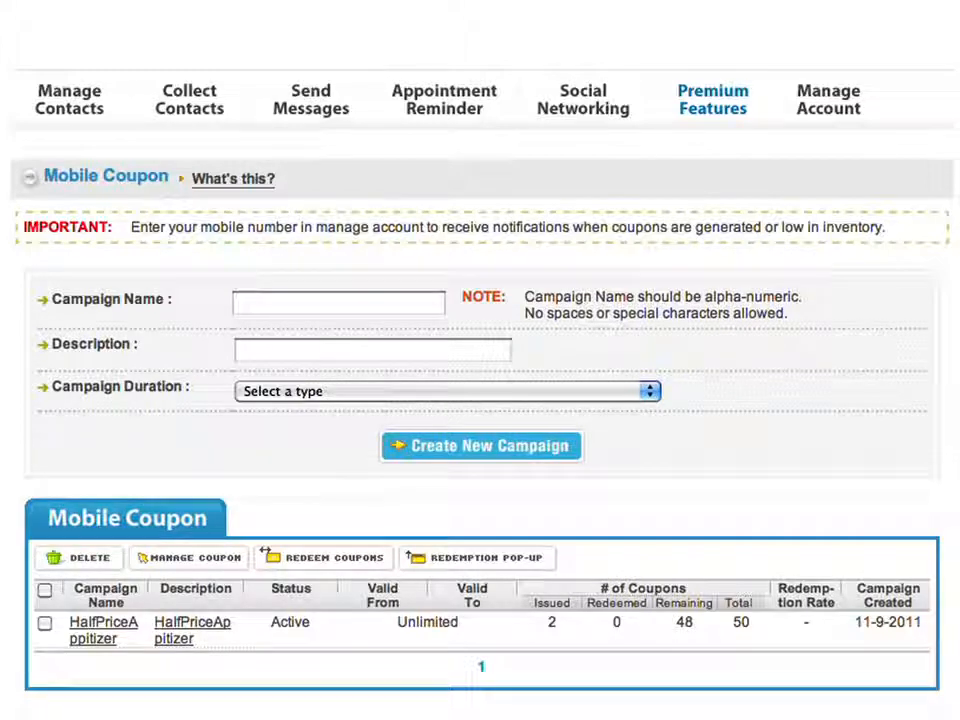
pyautogui.click(192, 624)
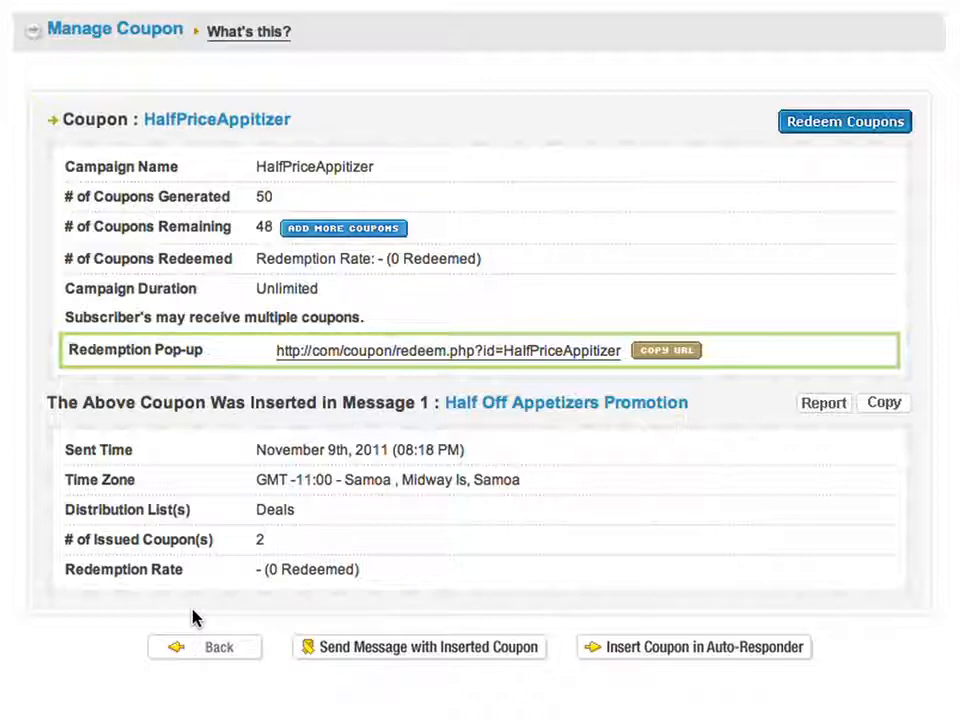
pyautogui.scroll(4, 328, 39)
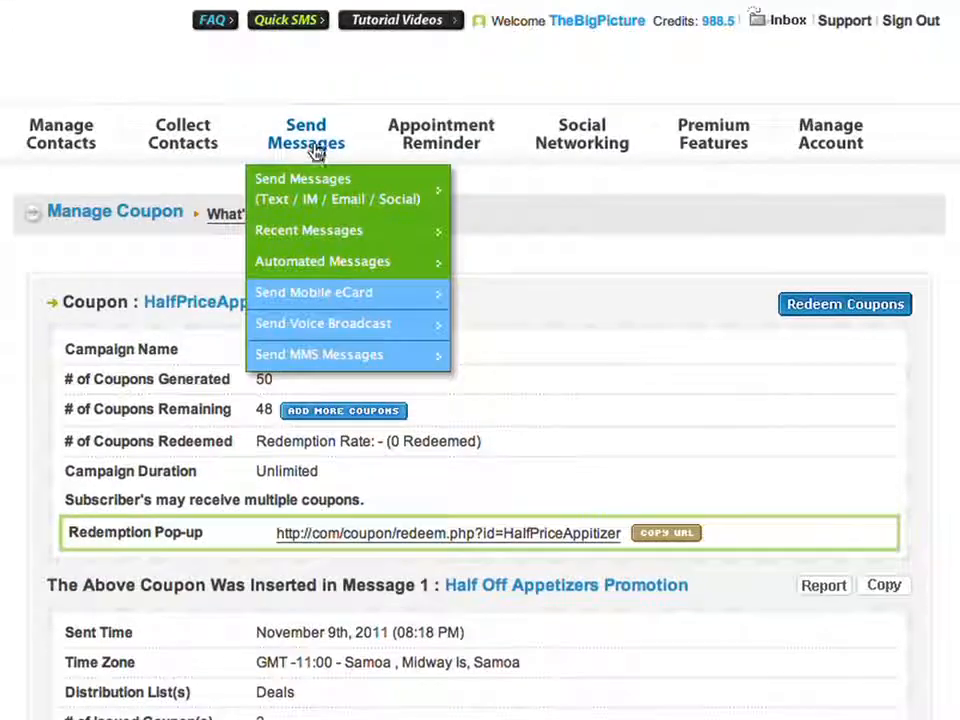
# - Compose the half-off appetizer text with the HalfPriceAppitizer coupon code inserted, then proceed to recipients
pyautogui.click(313, 150)
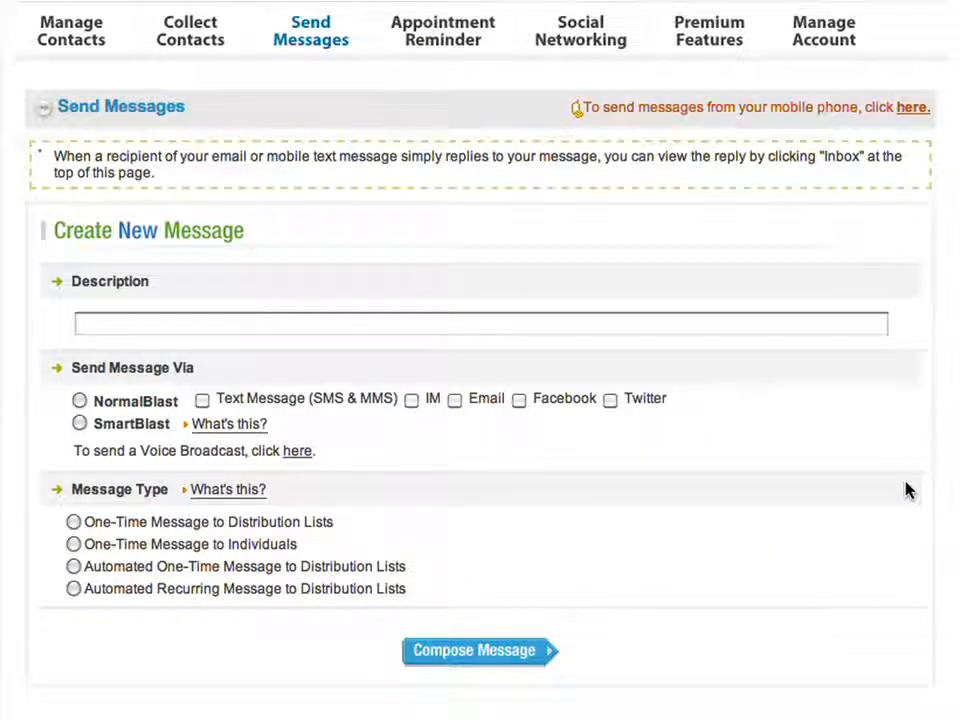
pyautogui.scroll(-1, 645, 681)
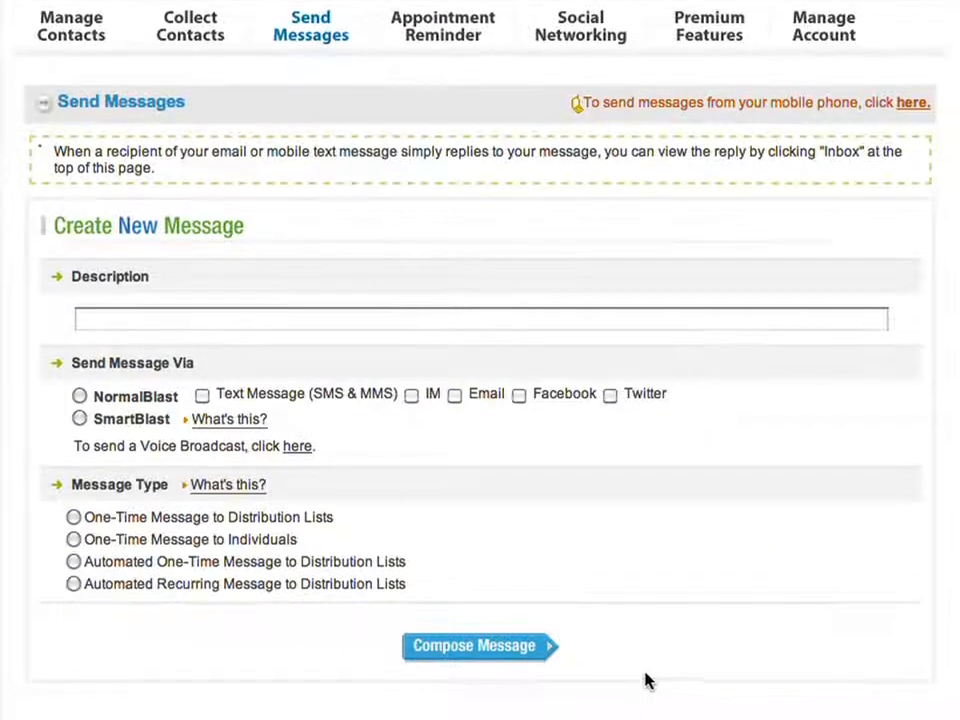
pyautogui.scroll(-5, 645, 681)
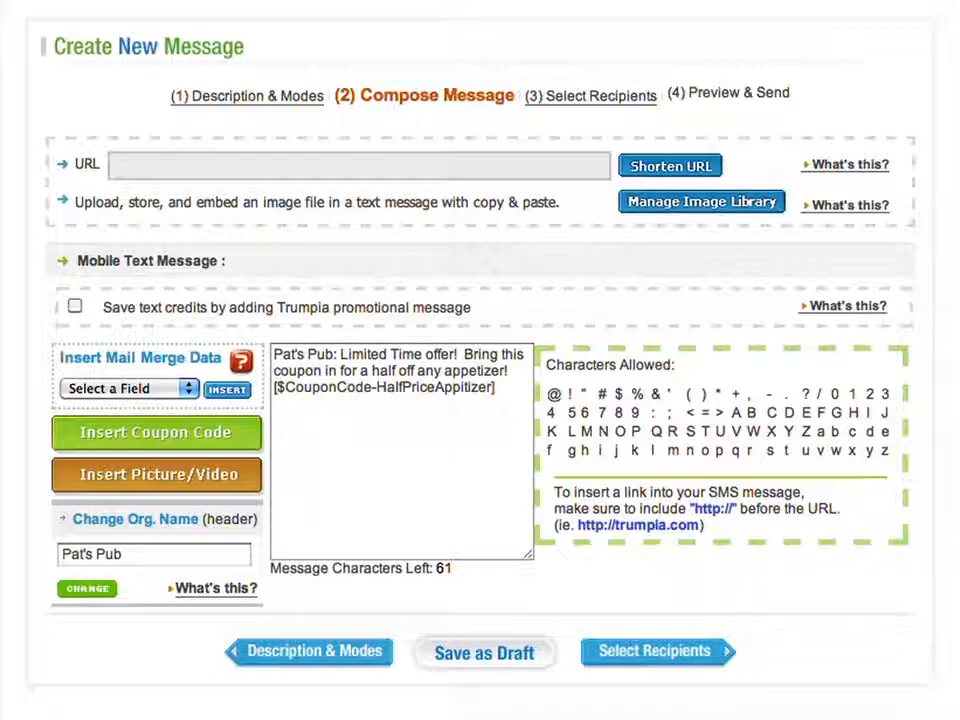
pyautogui.moveTo(497, 399); pyautogui.dragTo(228, 397)
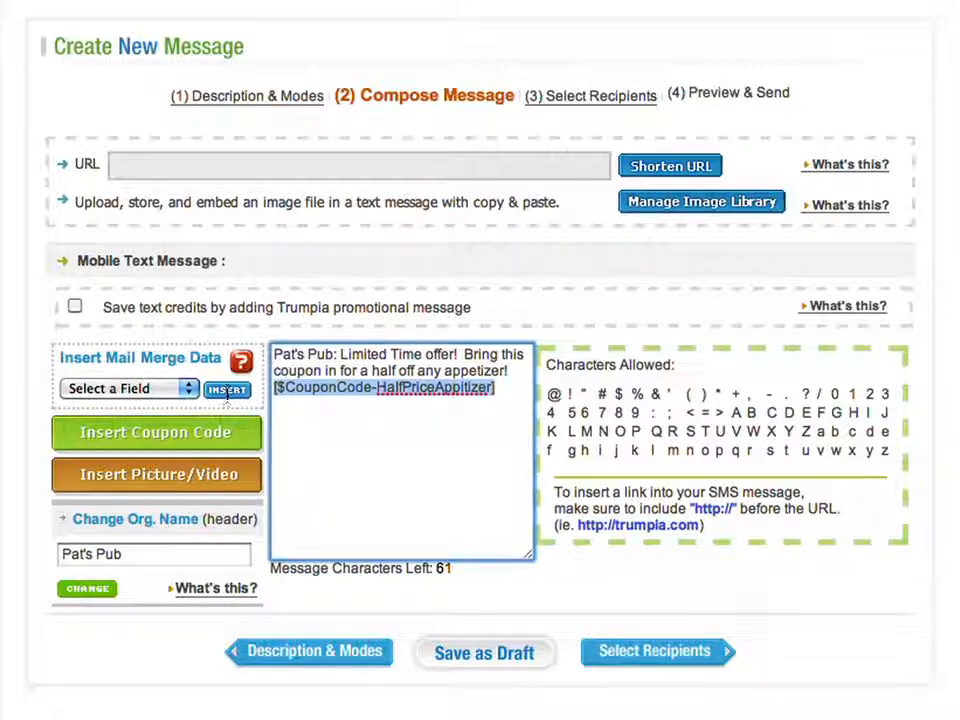
pyautogui.click(156, 432)
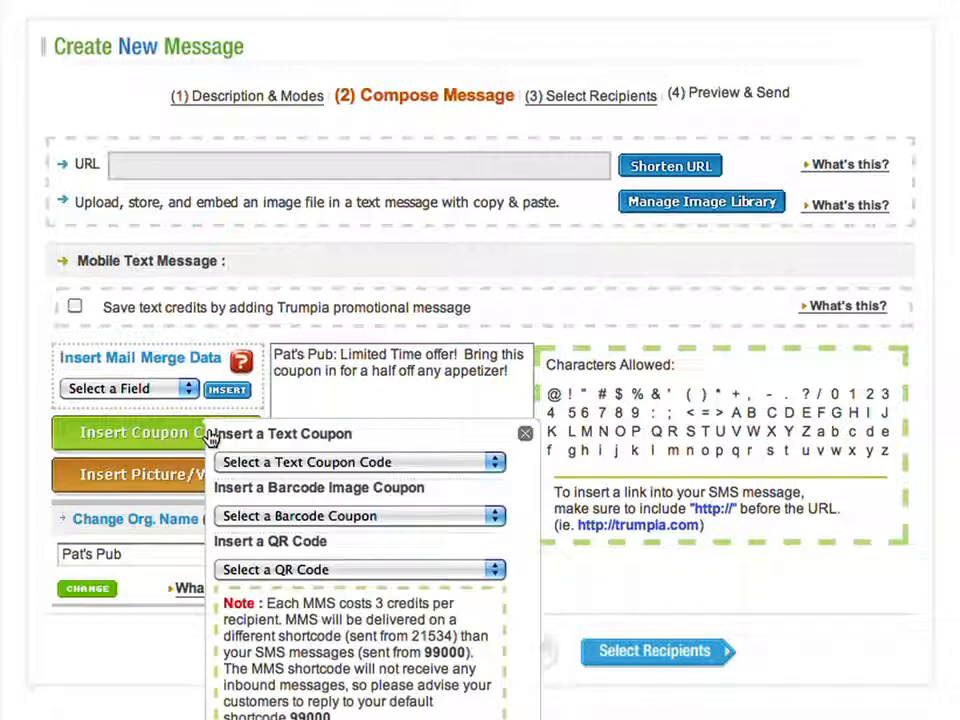
pyautogui.click(350, 462)
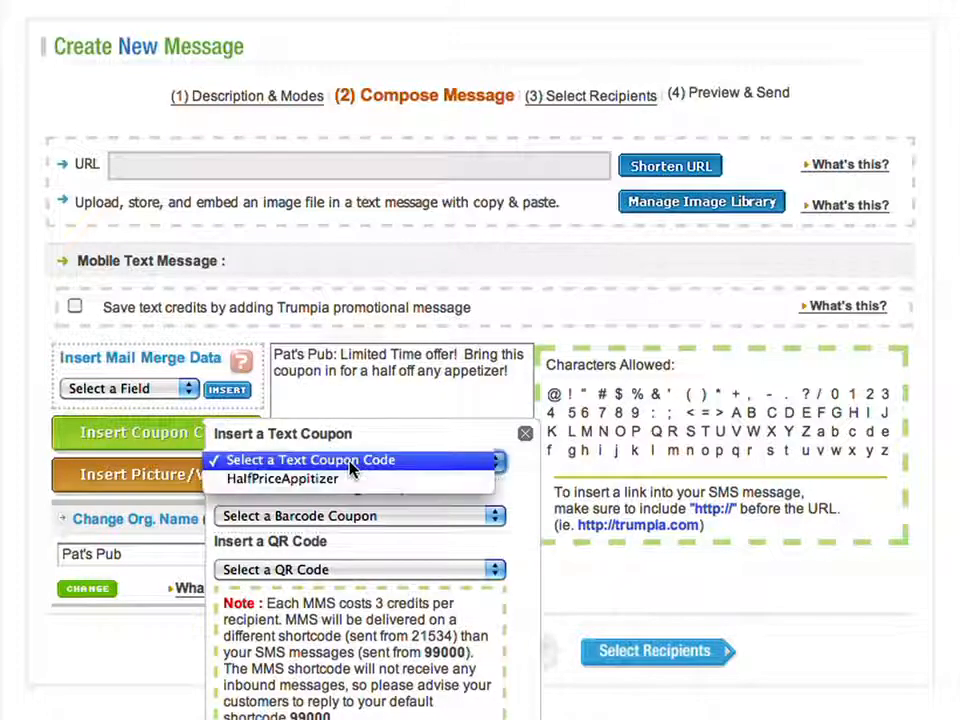
pyautogui.click(330, 481)
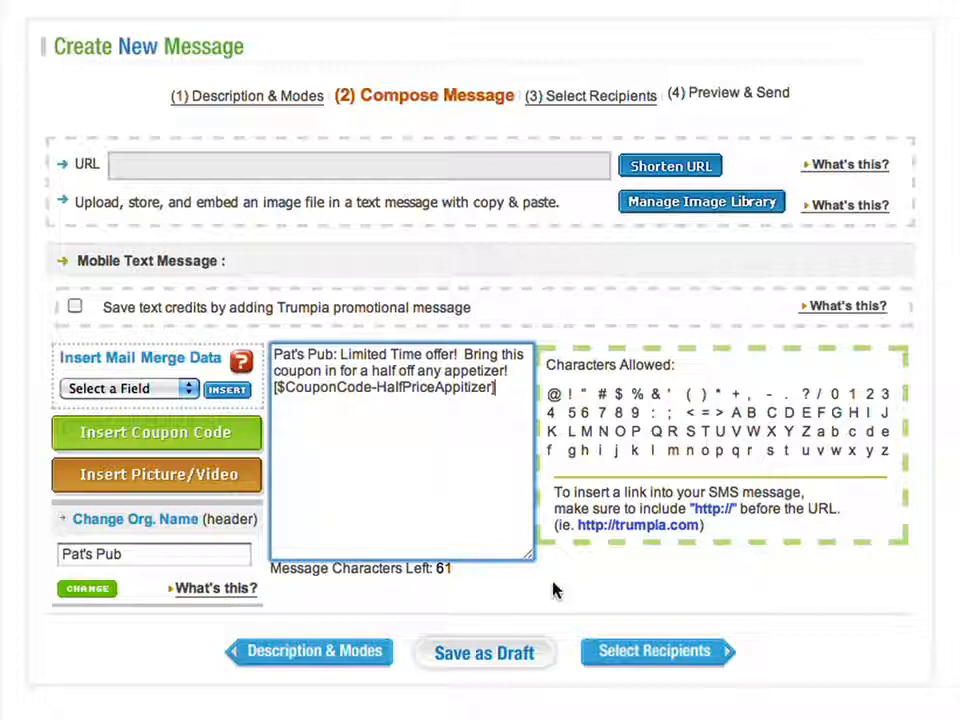
pyautogui.click(643, 658)
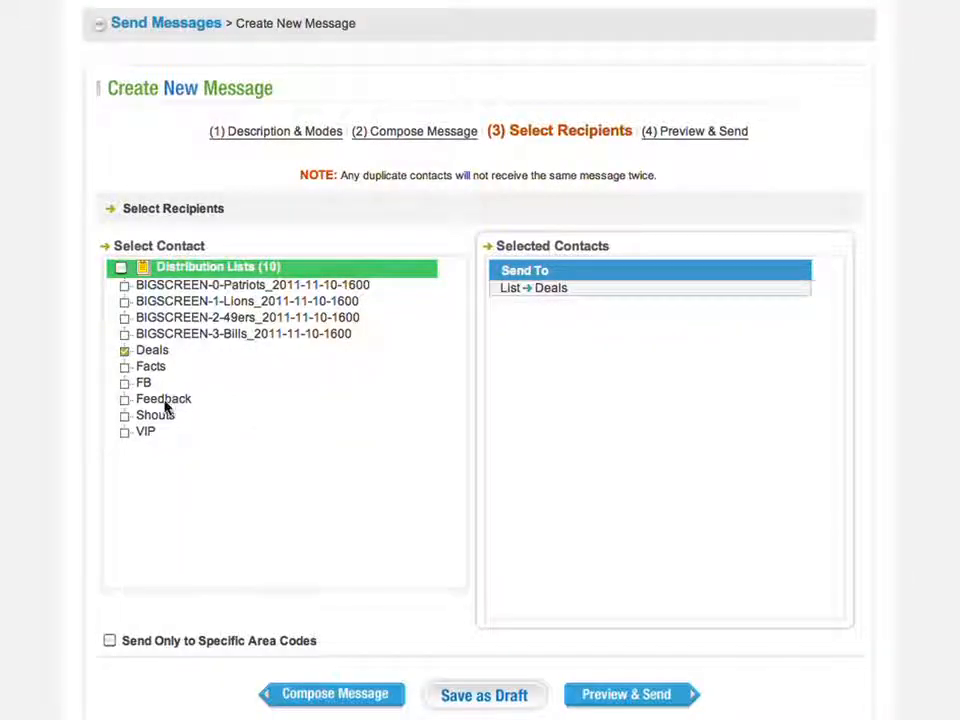
# - Add the VIP list alongside Deals, preview, and send the coupon message
pyautogui.click(124, 432)
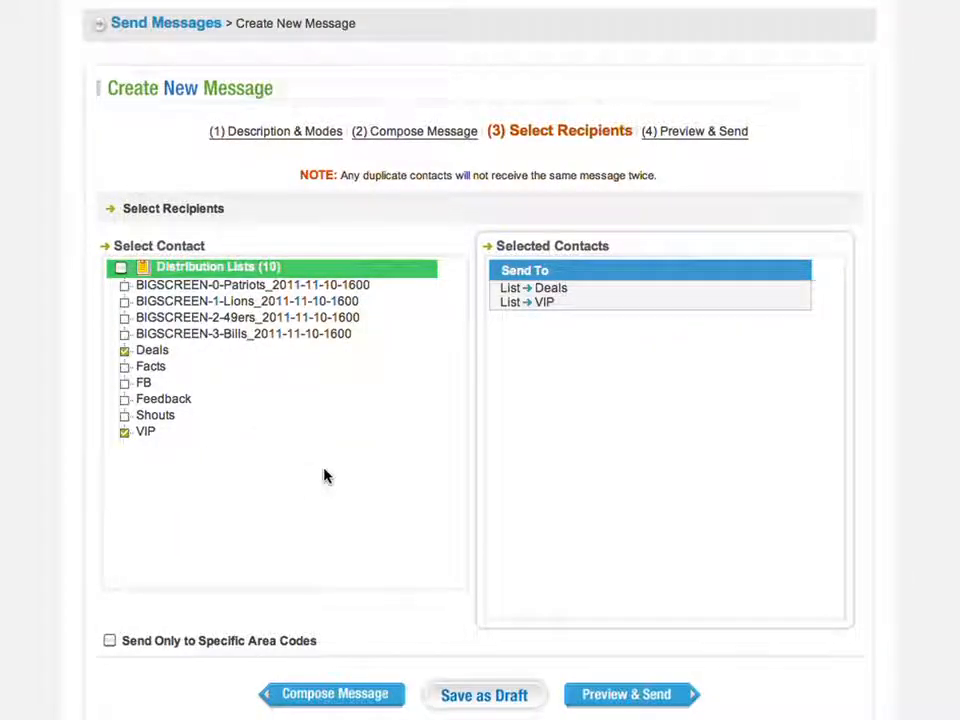
pyautogui.click(624, 695)
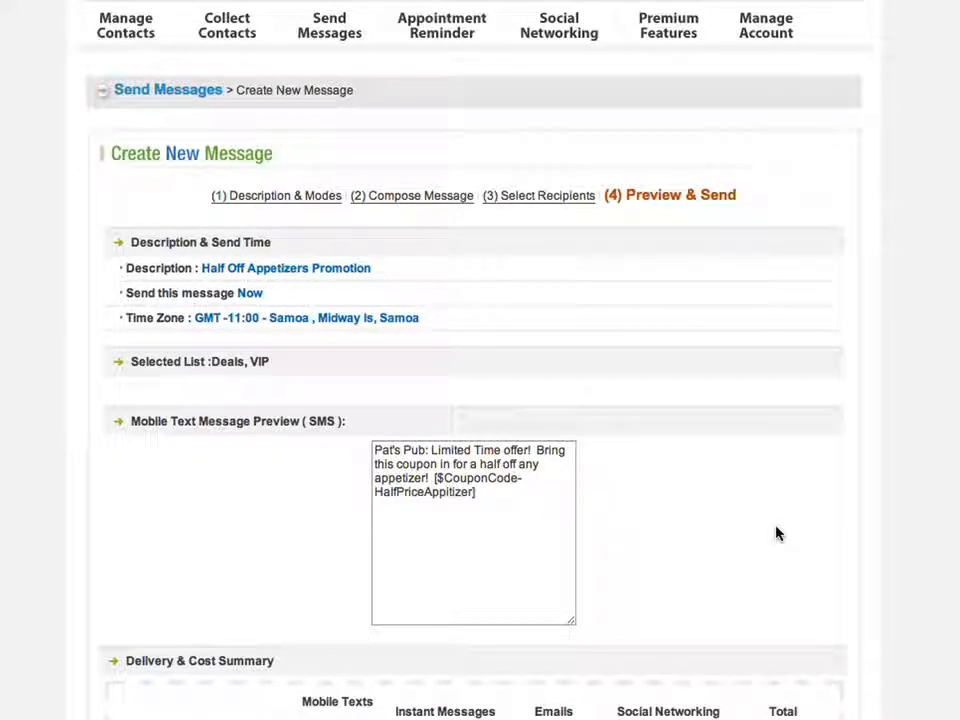
pyautogui.scroll(-5, 778, 534)
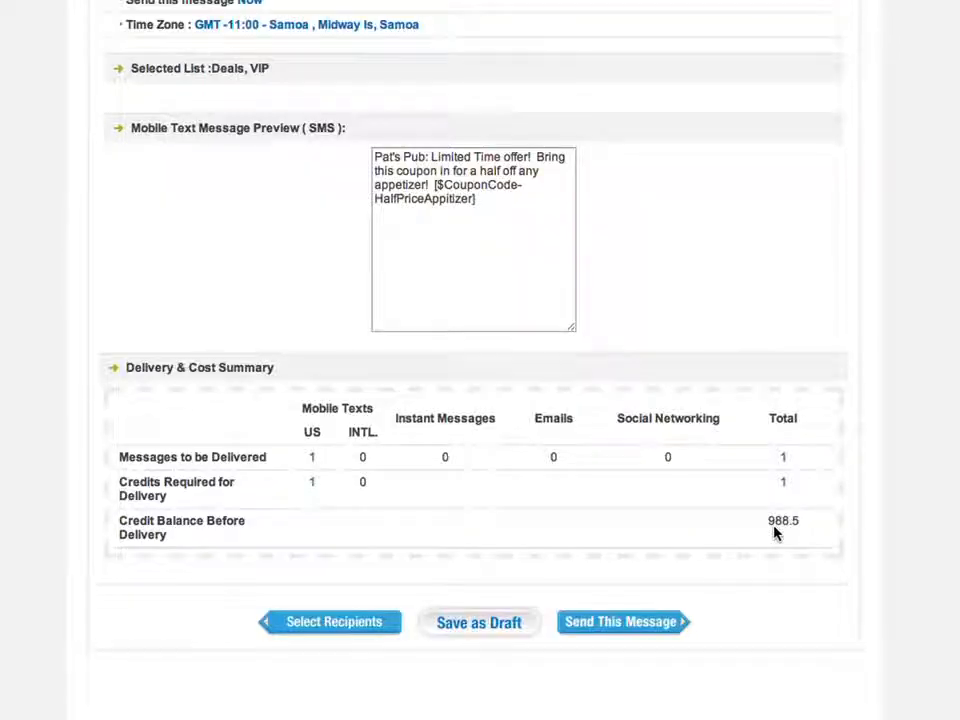
pyautogui.click(616, 632)
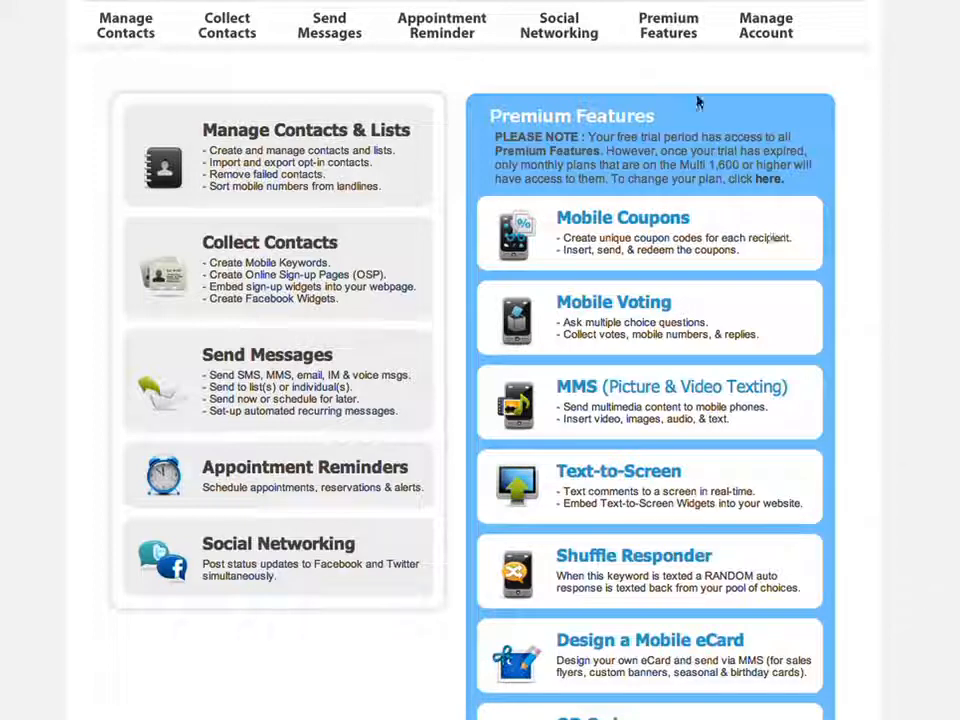
# - Select the HalfPriceAppitizer coupon in Mobile Coupons and open its Redemption Pop-up
pyautogui.moveTo(668, 30)
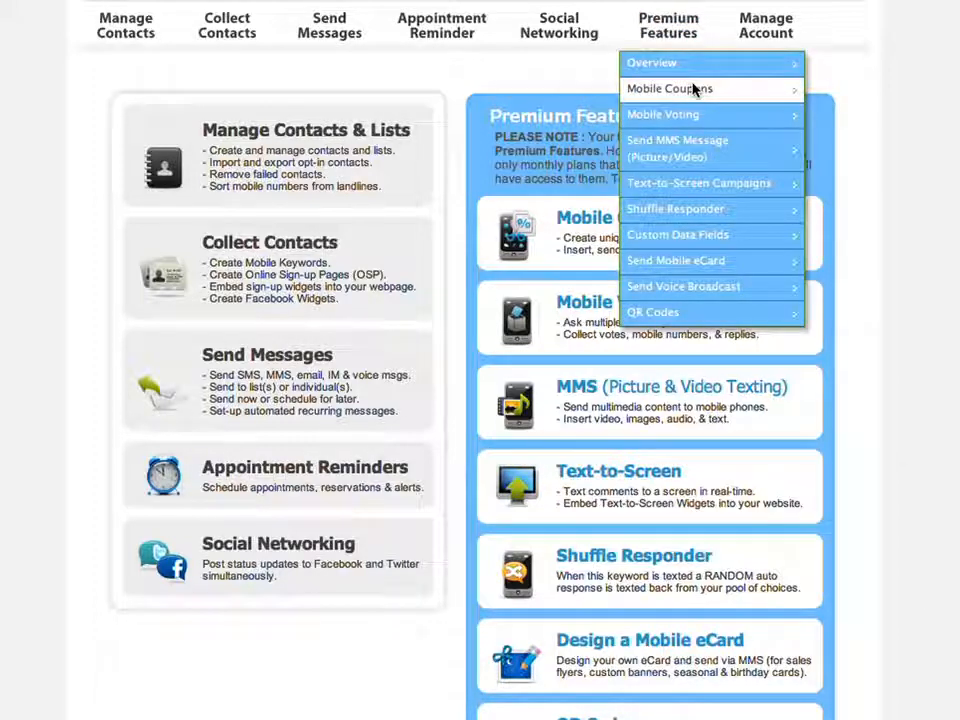
pyautogui.click(704, 92)
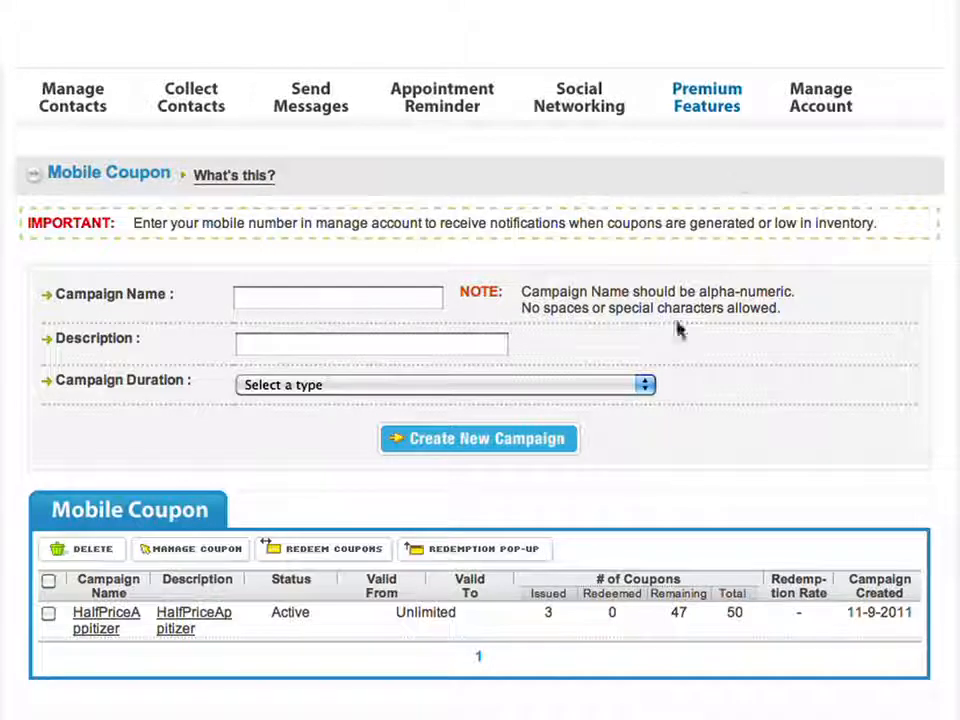
pyautogui.click(48, 614)
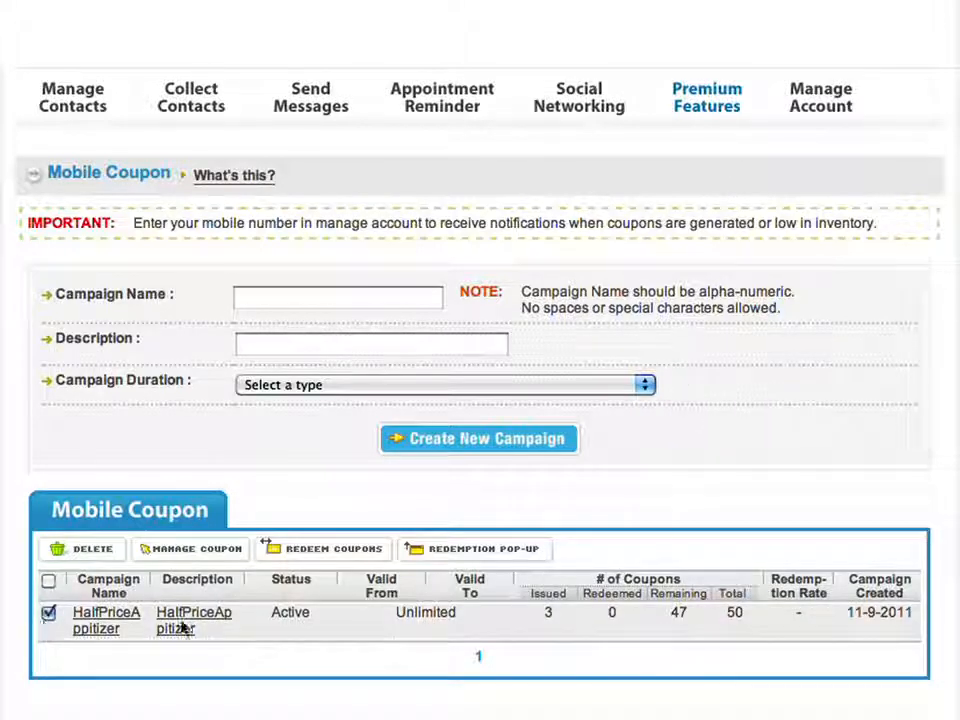
pyautogui.click(440, 551)
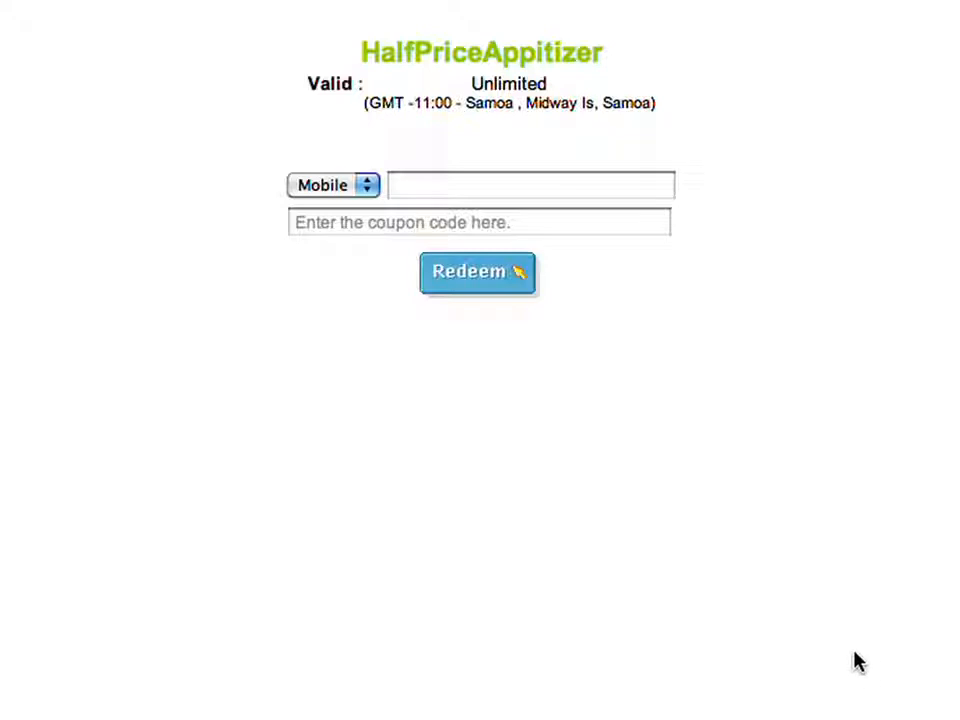
# - Enter the customer's mobile number and coupon code CJLSC5, redeem, and dismiss the confirmation
pyautogui.click(567, 195)
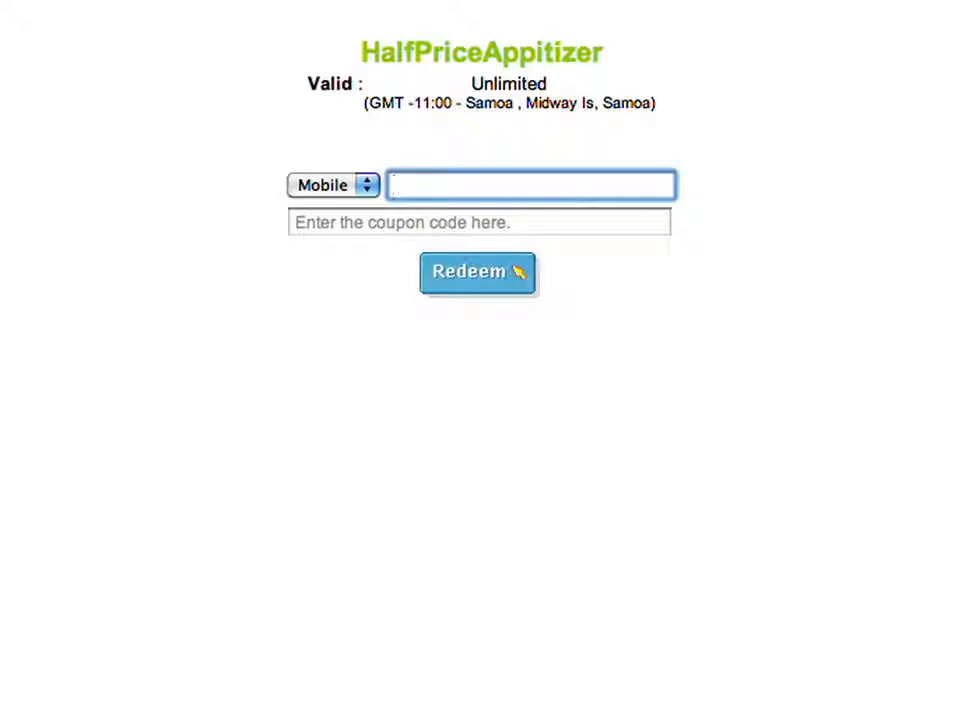
pyautogui.click(426, 231)
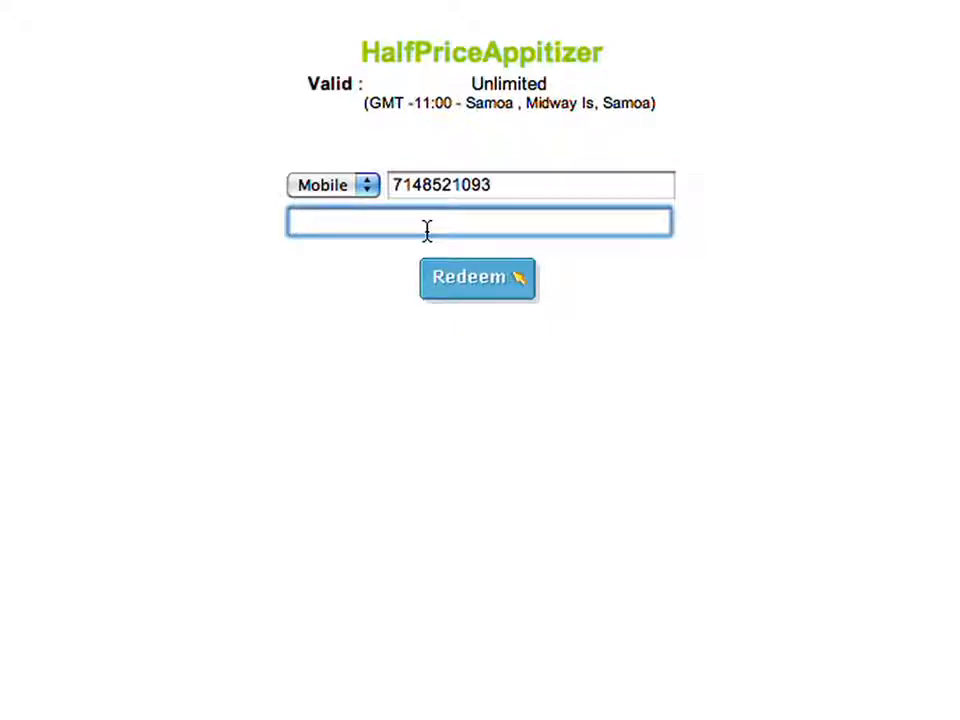
pyautogui.write('CJ')
pyautogui.write('LSC5')
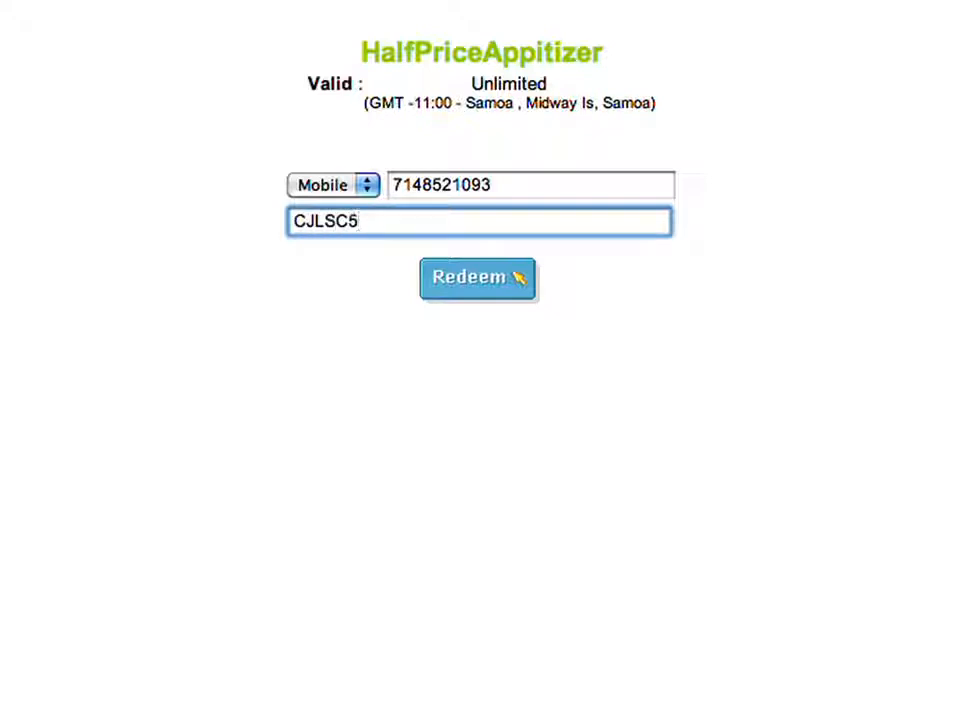
pyautogui.press('super+a')
pyautogui.click(464, 283)
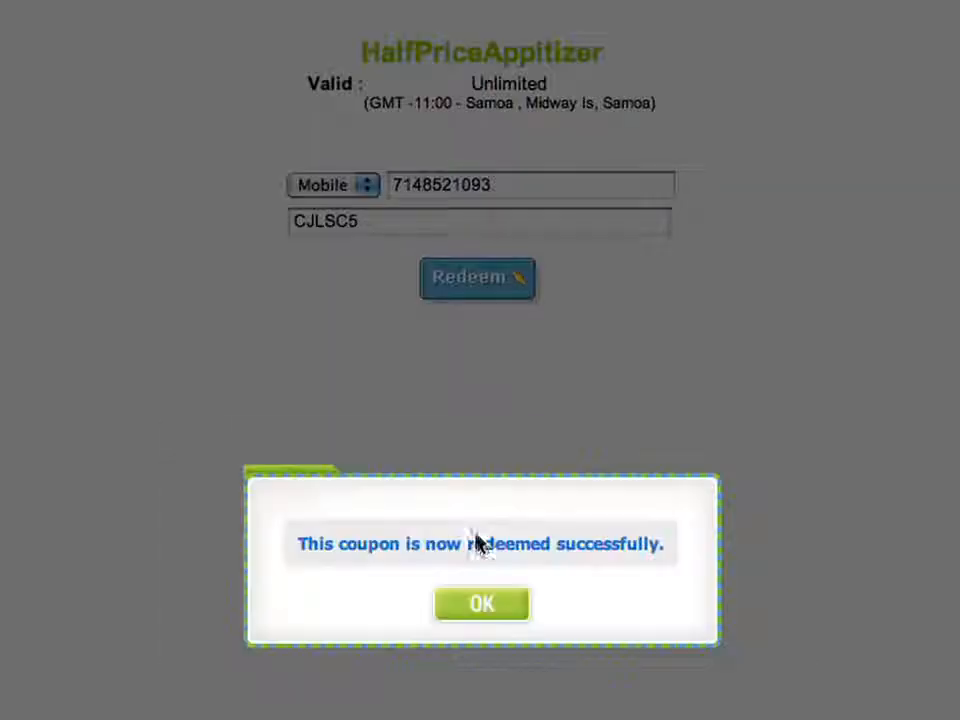
pyautogui.click(506, 607)
# - Re-enter the customer's mobile number using the autofill suggestion and redeem the coupon again
pyautogui.click(522, 187)
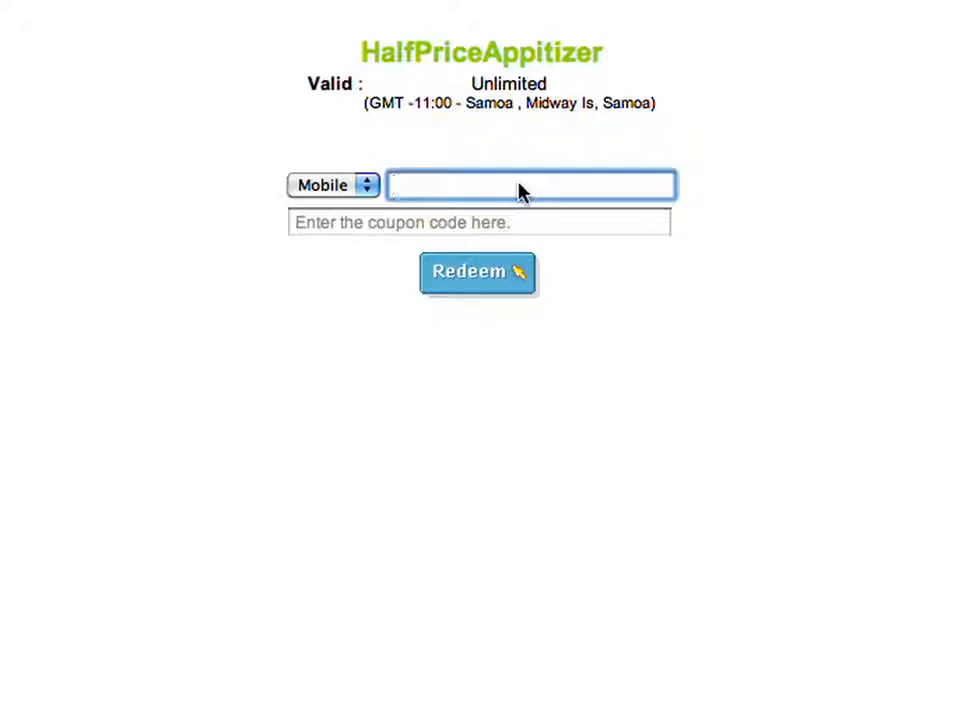
pyautogui.write('714852')
pyautogui.press('Down')
pyautogui.press('Return')
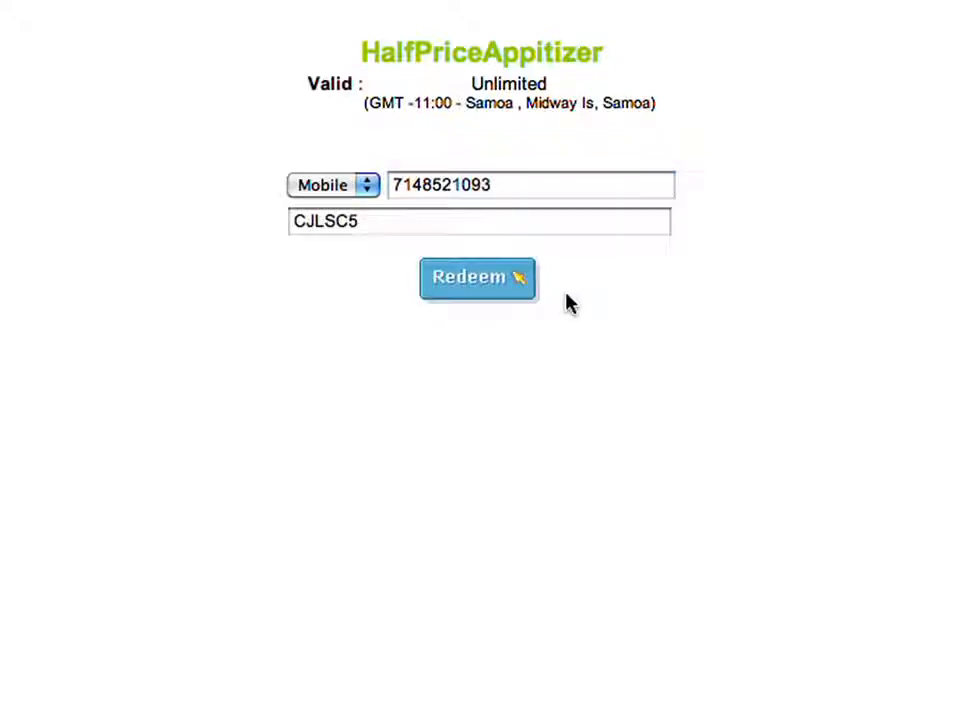
pyautogui.click(506, 298)
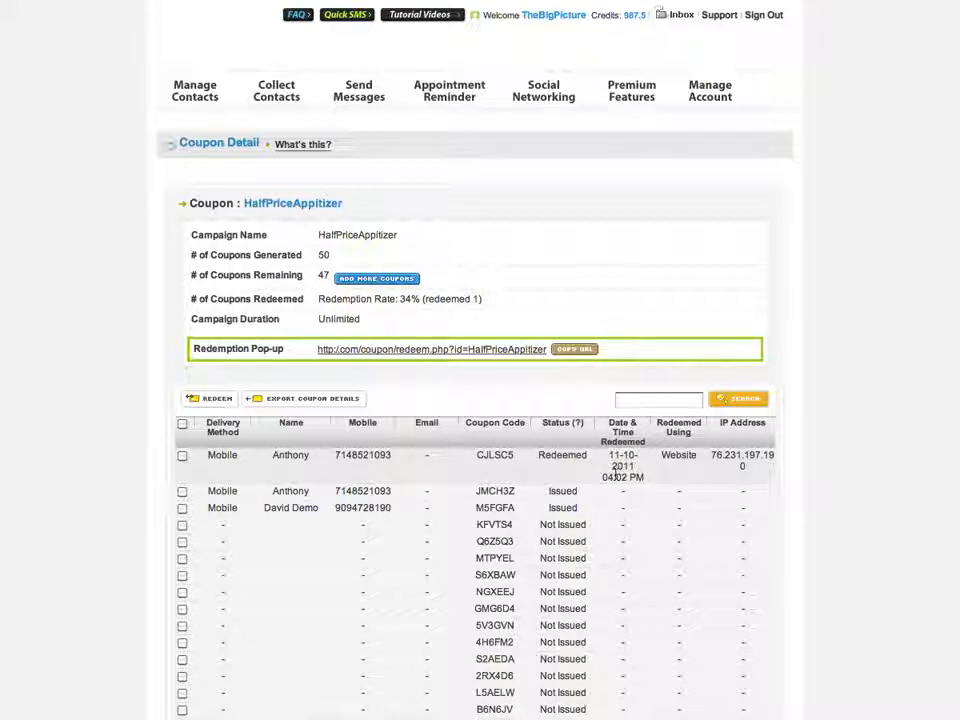
# - Show the Collect Contacts page with the Weekly Specials form and SPICY and REVIEW keywords
pyautogui.moveTo(285, 89)
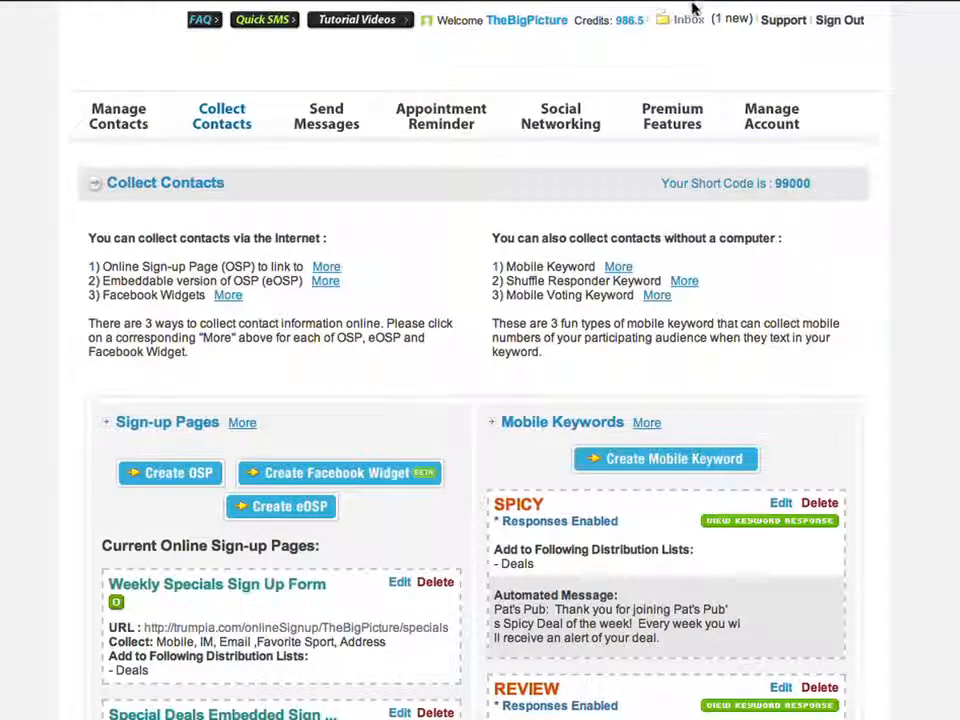
# - From the inbox, paste 'Pat's Pub: Great! Join us for thanksgiving!' as the reply and send it
pyautogui.click(740, 22)
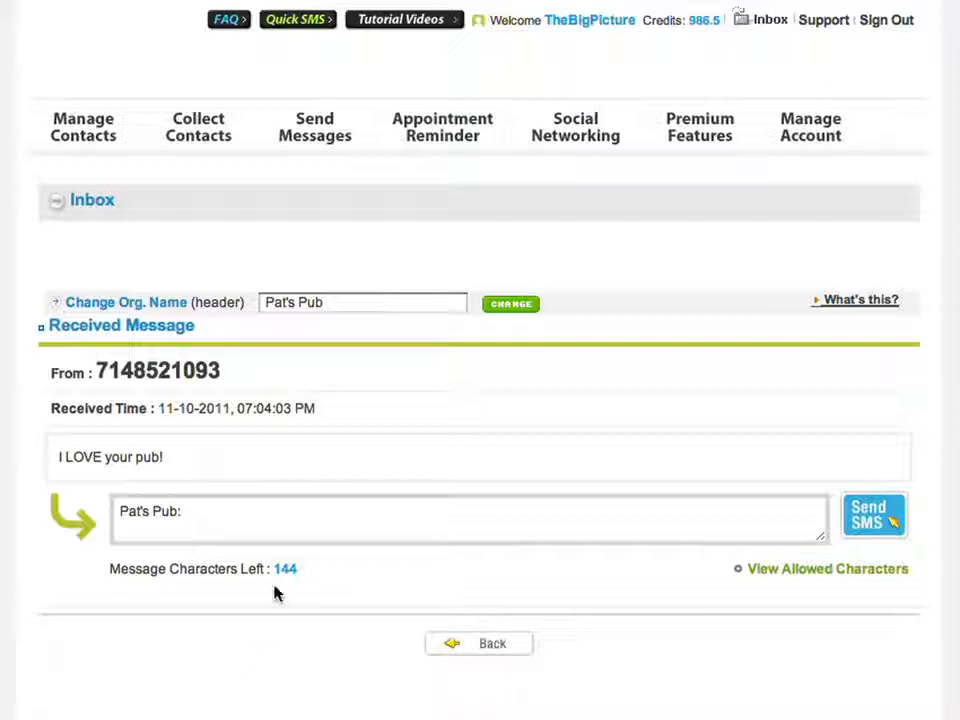
pyautogui.click(268, 534)
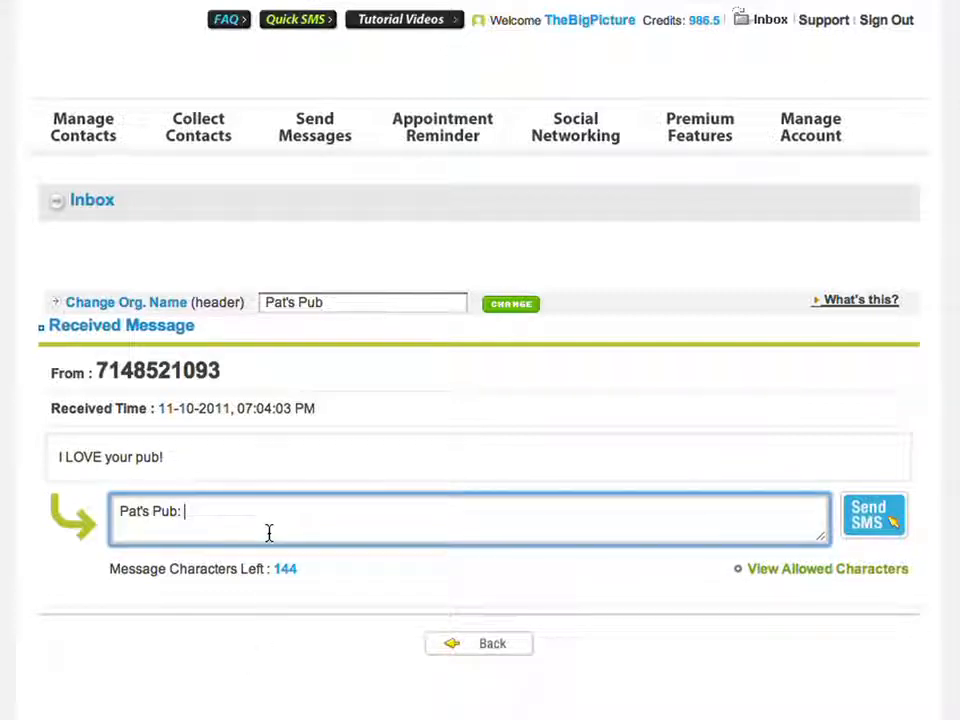
pyautogui.write('Great!  Join us for thanksgiving!')
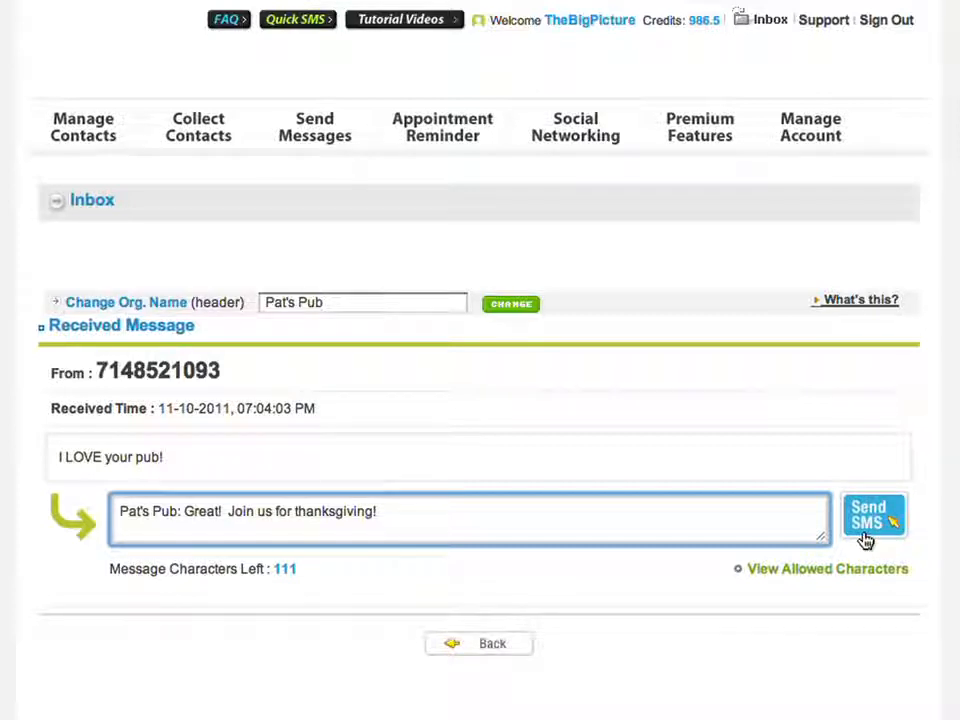
pyautogui.click(865, 540)
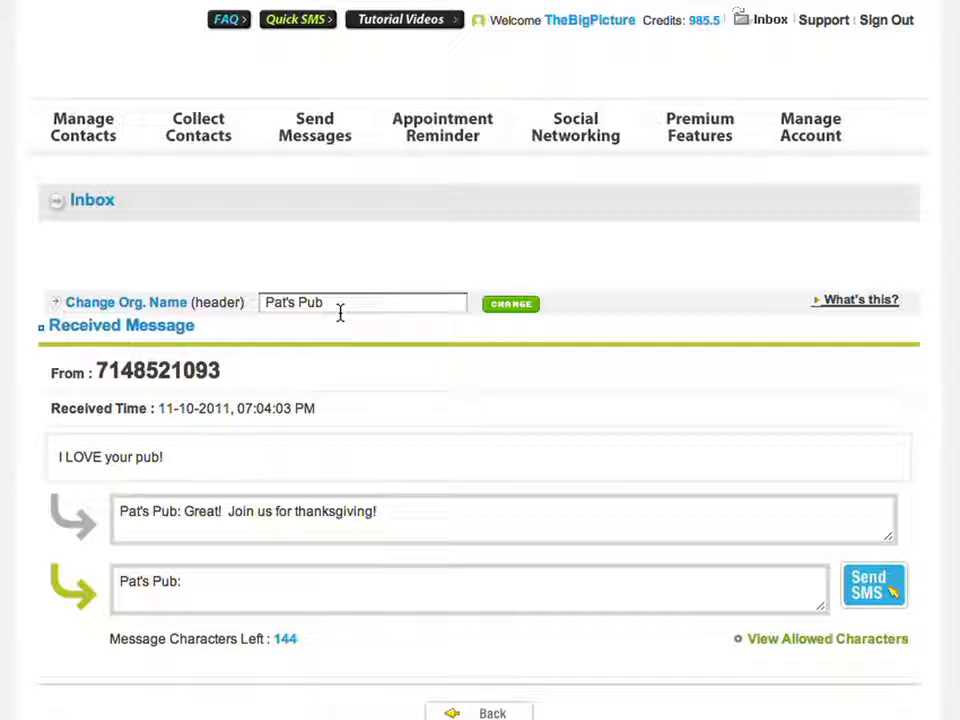
# - Copy the Monday Night Football MMS from Recent Messages into a new message
pyautogui.click(330, 135)
pyautogui.scroll(-3, 795, 410)
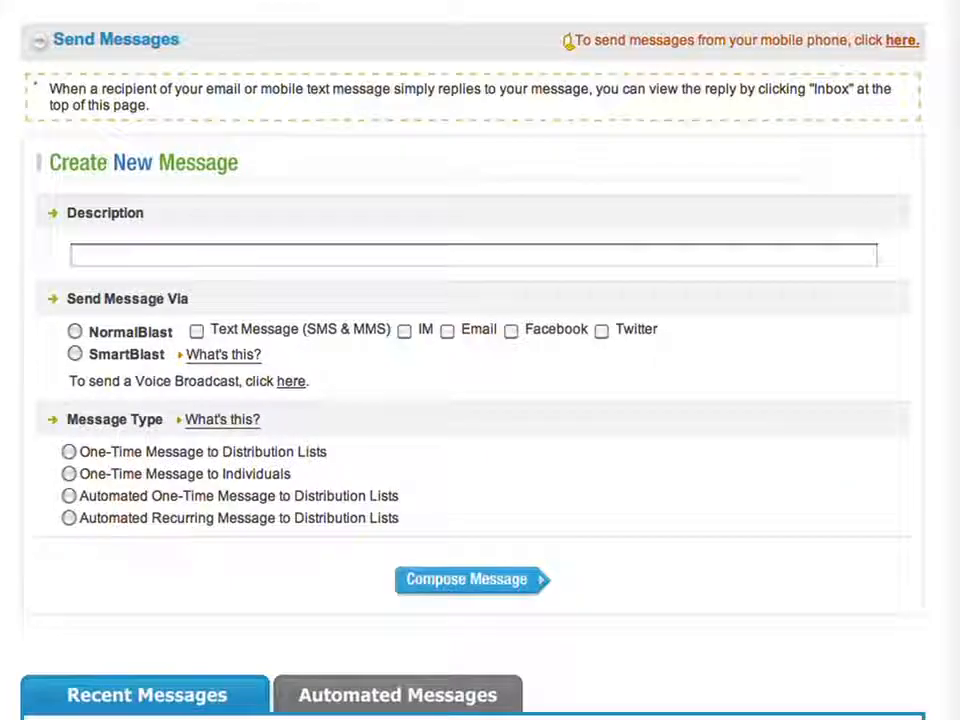
pyautogui.scroll(-4, 945, 600)
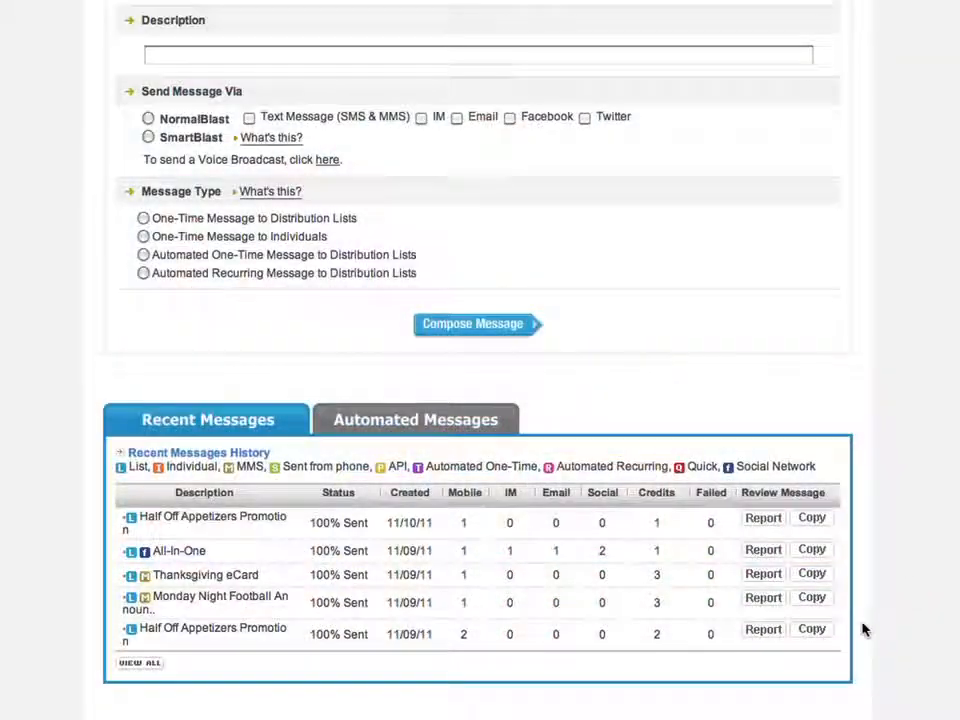
pyautogui.click(811, 600)
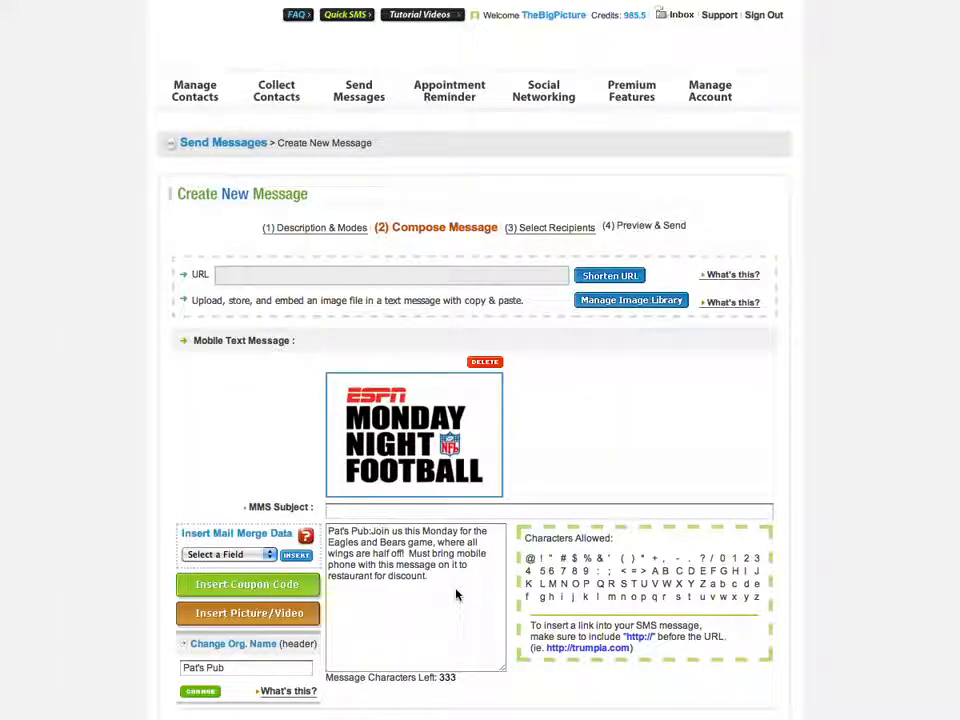
# - Move on to recipients and tick the VIP and Shouts lists alongside Deals
pyautogui.moveTo(456, 595); pyautogui.dragTo(372, 531)
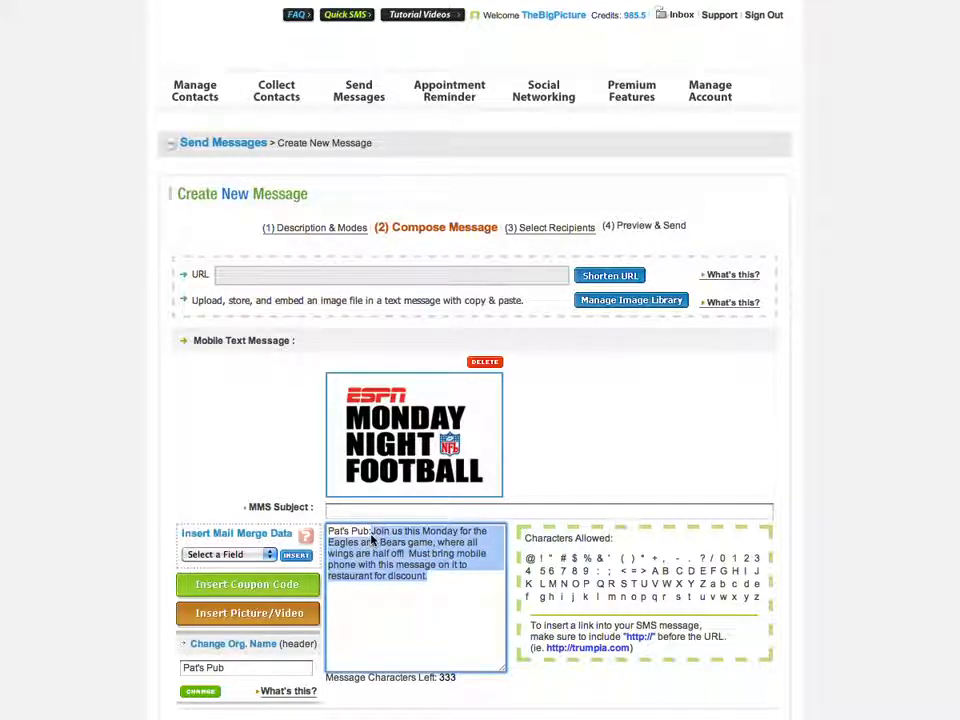
pyautogui.click(735, 461)
pyautogui.scroll(-3, 735, 461)
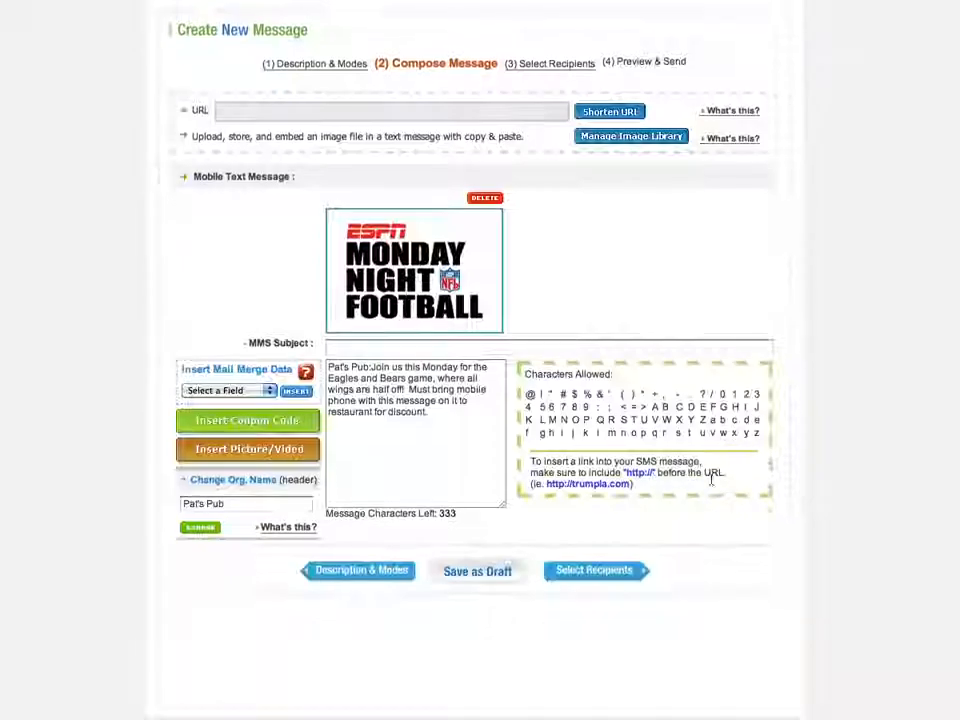
pyautogui.click(624, 568)
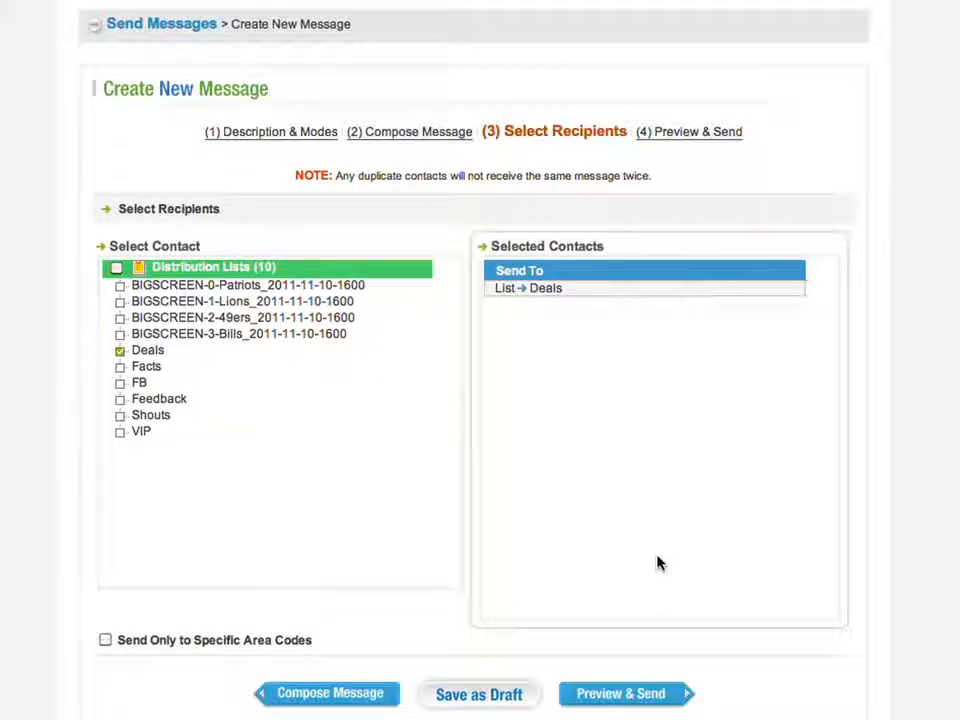
pyautogui.click(119, 434)
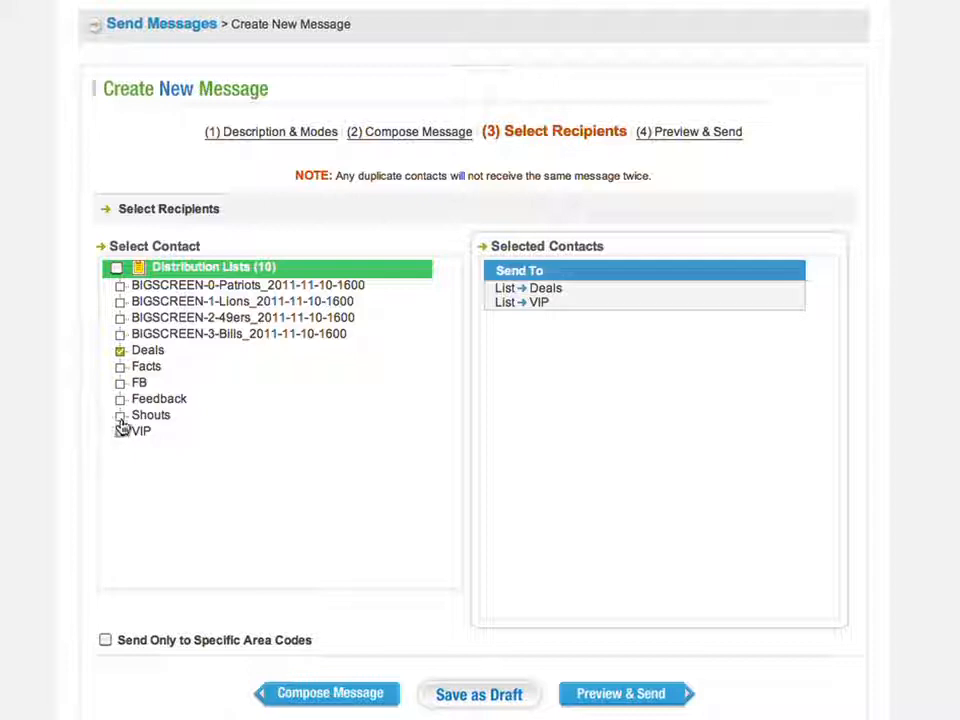
pyautogui.click(119, 416)
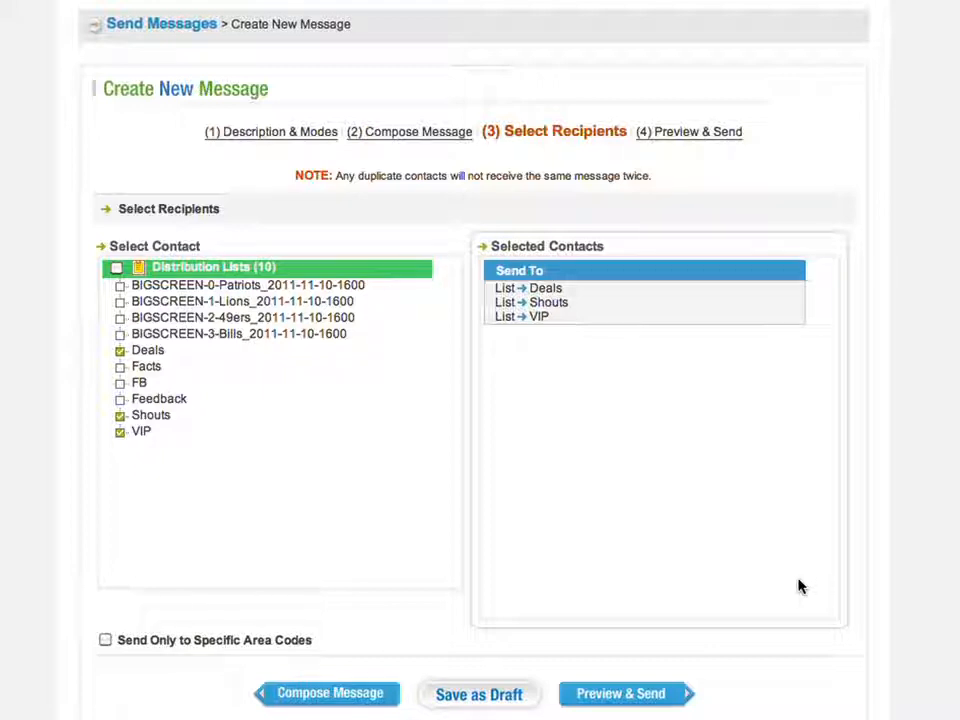
# - Preview the Monday Night Football message and send it to the Deals, Shouts and VIP lists
pyautogui.click(684, 694)
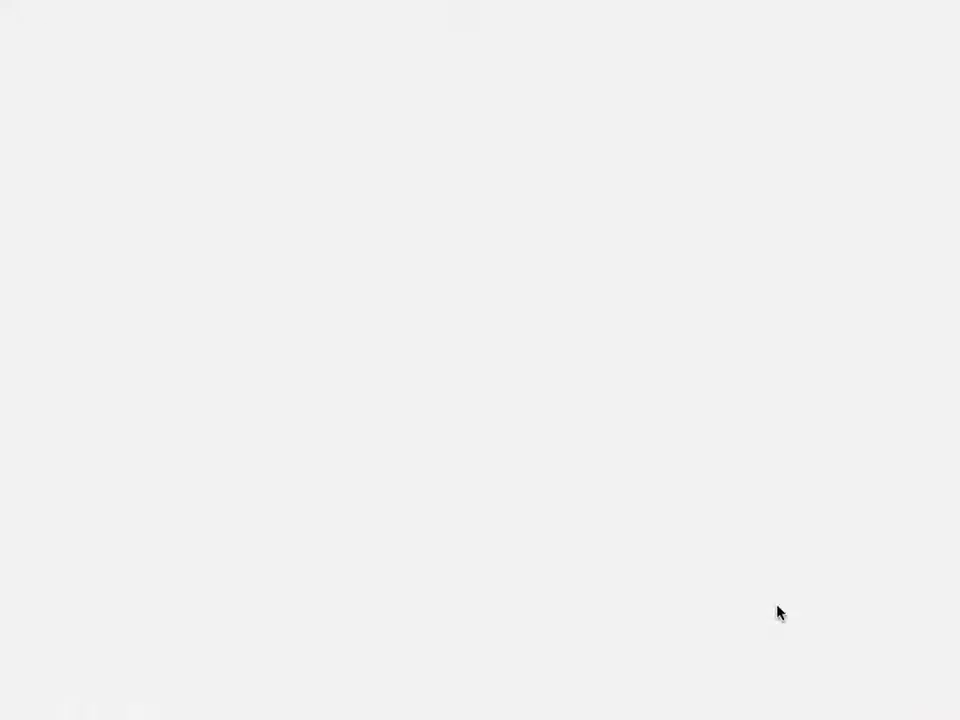
pyautogui.scroll(-6, 786, 640)
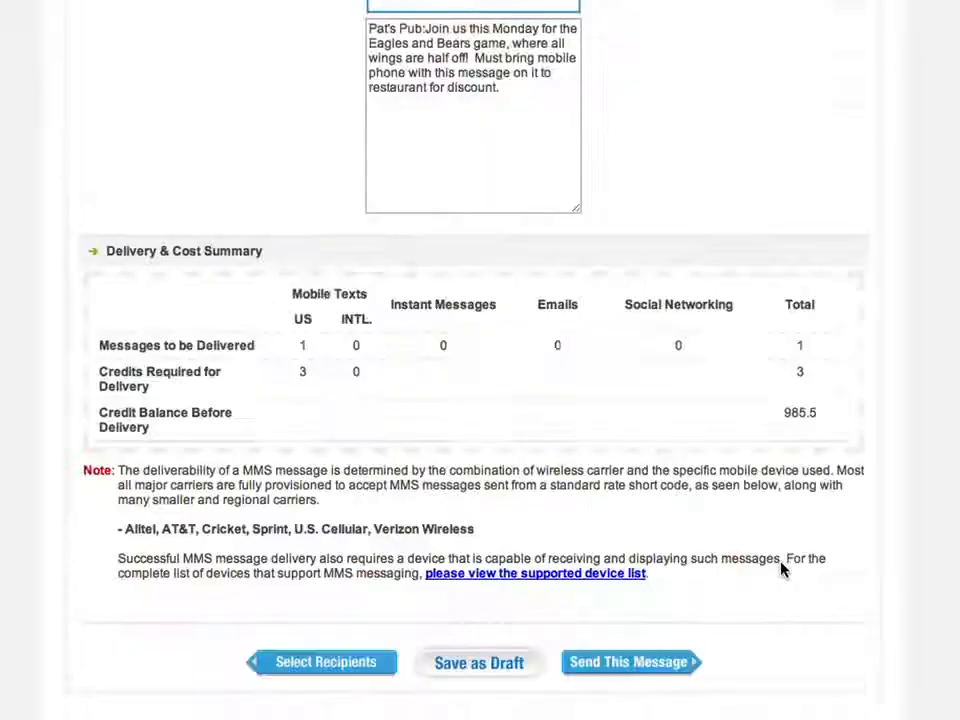
pyautogui.click(672, 668)
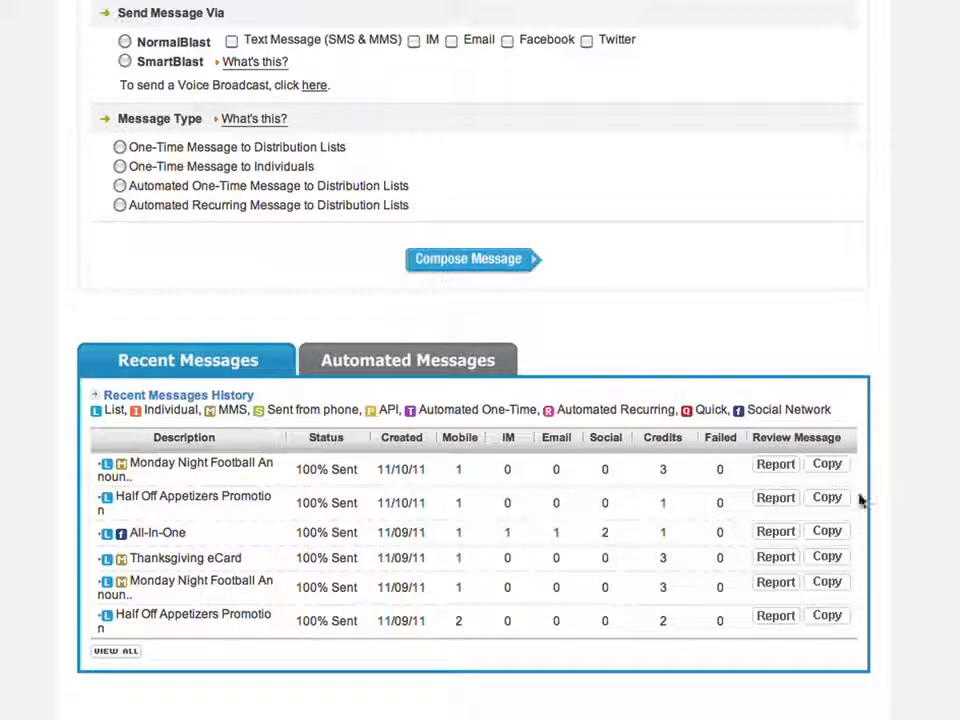
# - Copy the All-In-One message from Recent Messages to open its prefilled Facebook, Twitter and mobile text
pyautogui.click(822, 536)
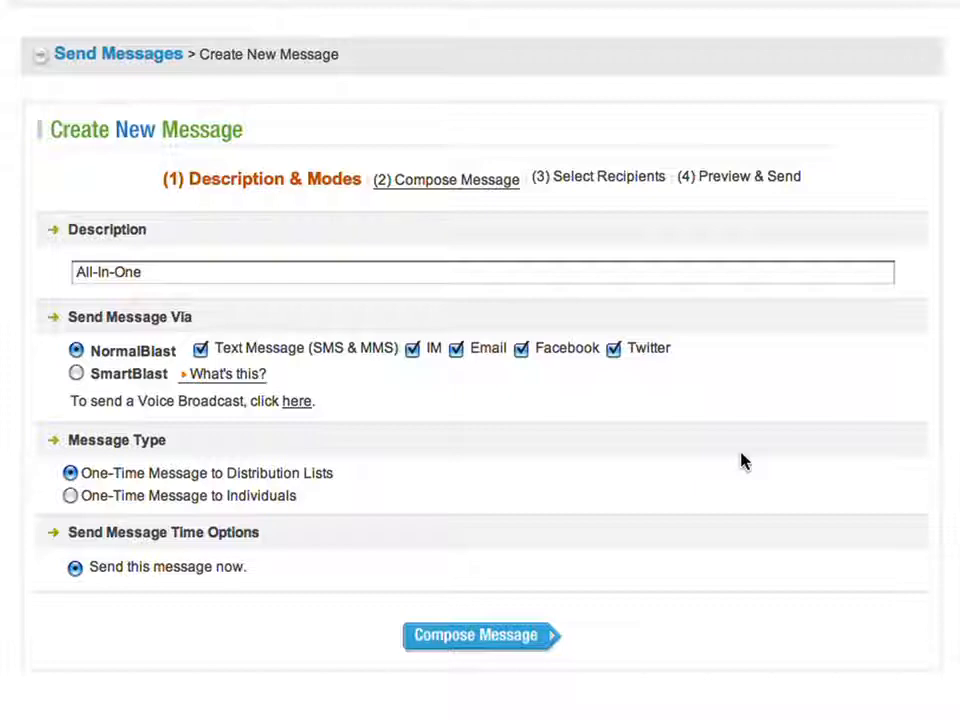
pyautogui.click(430, 634)
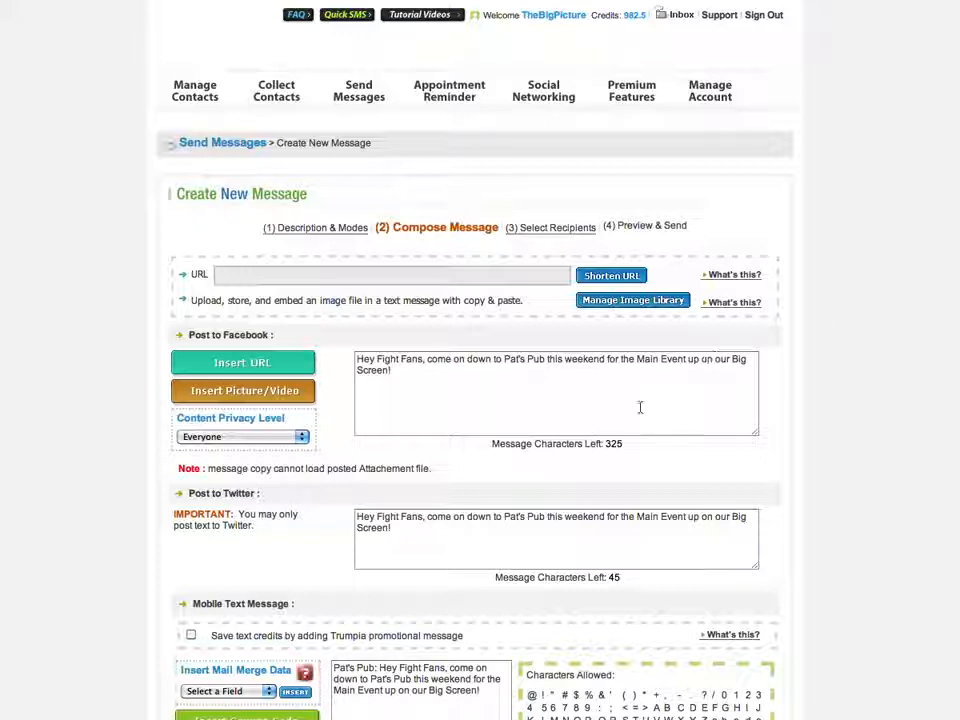
# - Run a spam check on the All-In-One email, which flags PPV, Check, fight and weekend
pyautogui.scroll(-3, 594, 534)
pyautogui.scroll(-2, 510, 390)
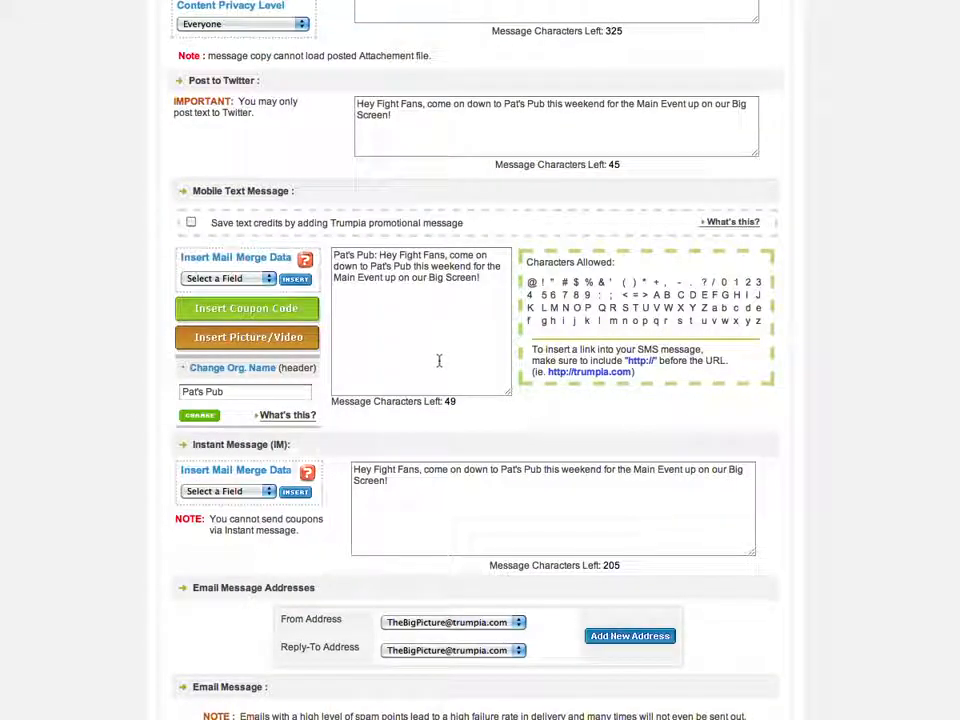
pyautogui.scroll(-4, 460, 500)
pyautogui.scroll(-4, 536, 456)
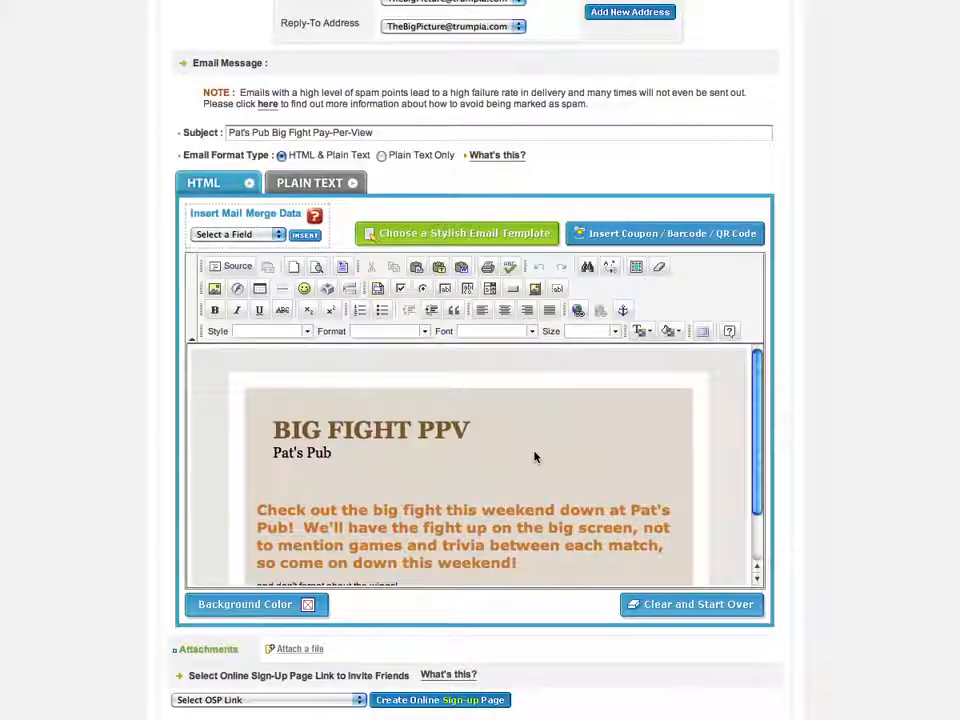
pyautogui.scroll(-2, 534, 457)
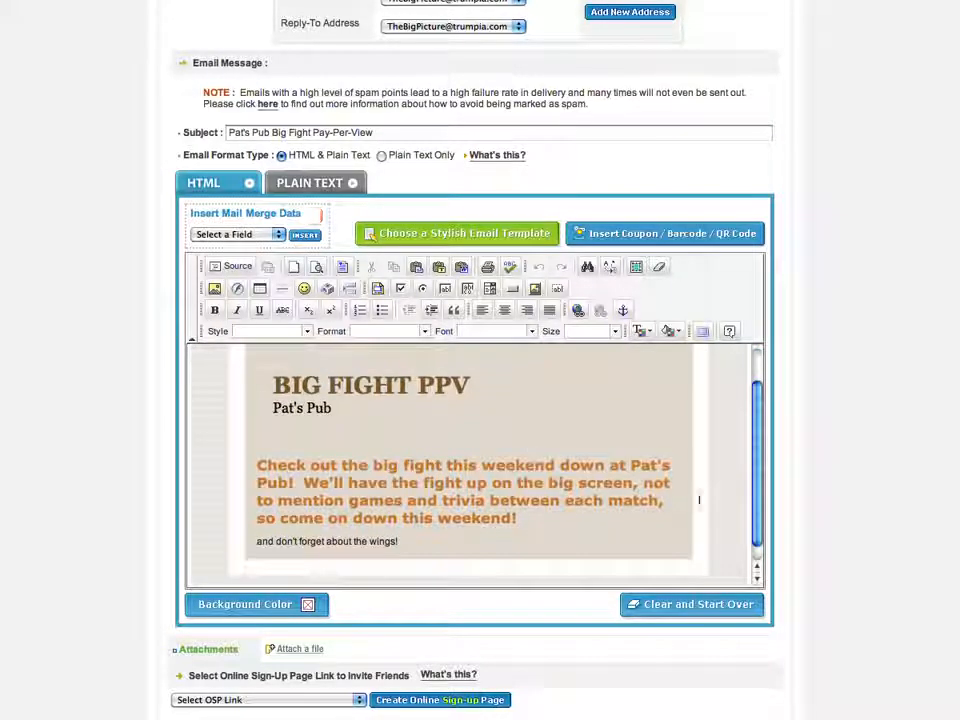
pyautogui.scroll(-2, 904, 490)
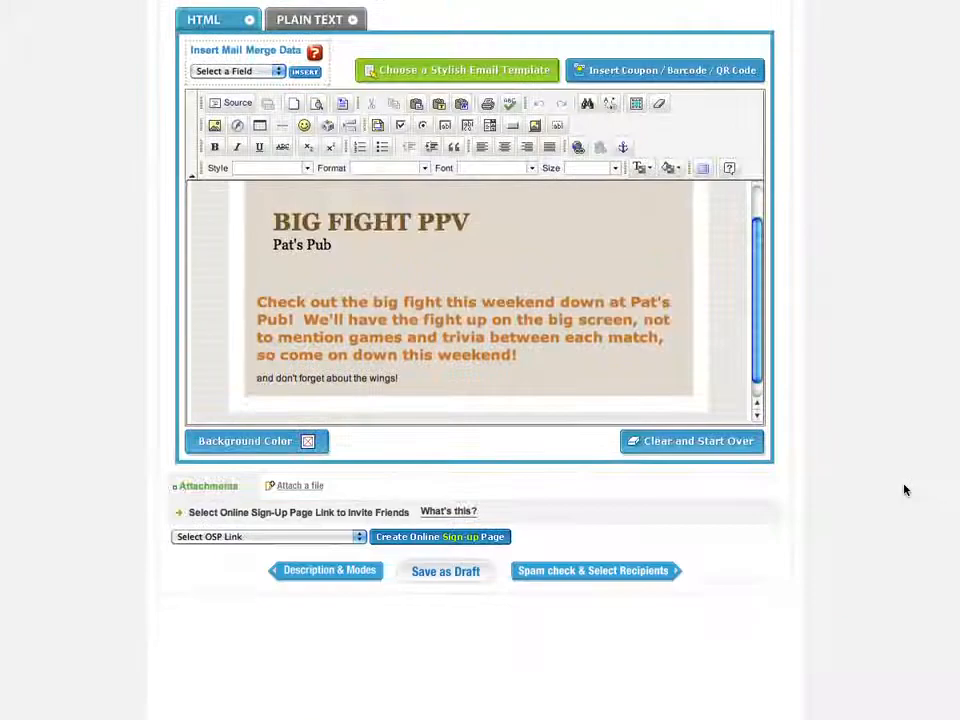
pyautogui.click(636, 577)
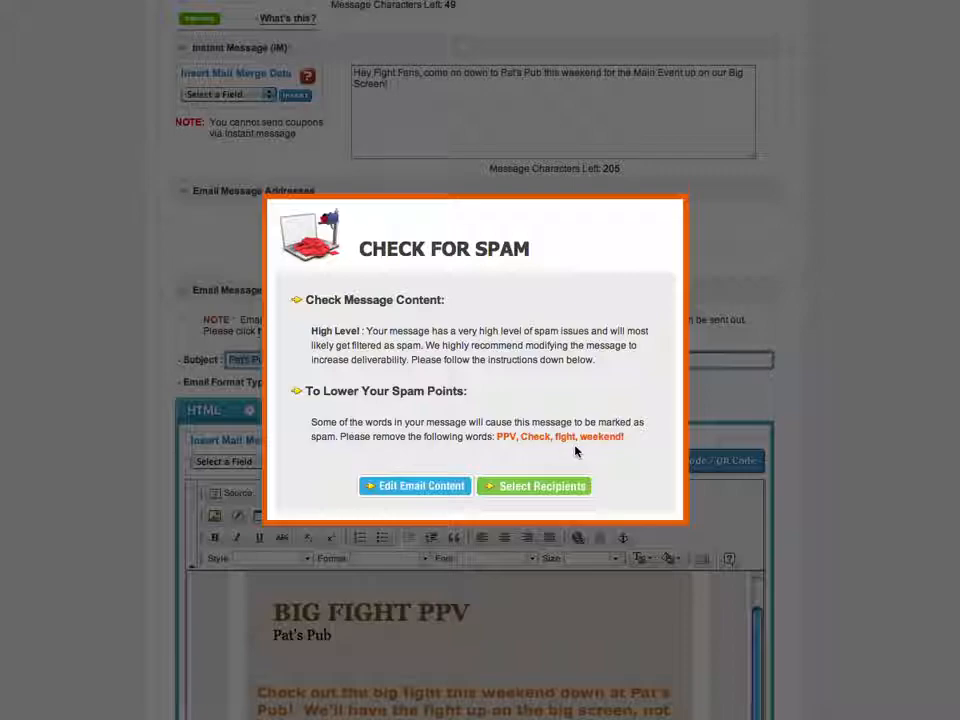
# - Continue past the spam warning and restrict sending to area code 909
pyautogui.click(533, 486)
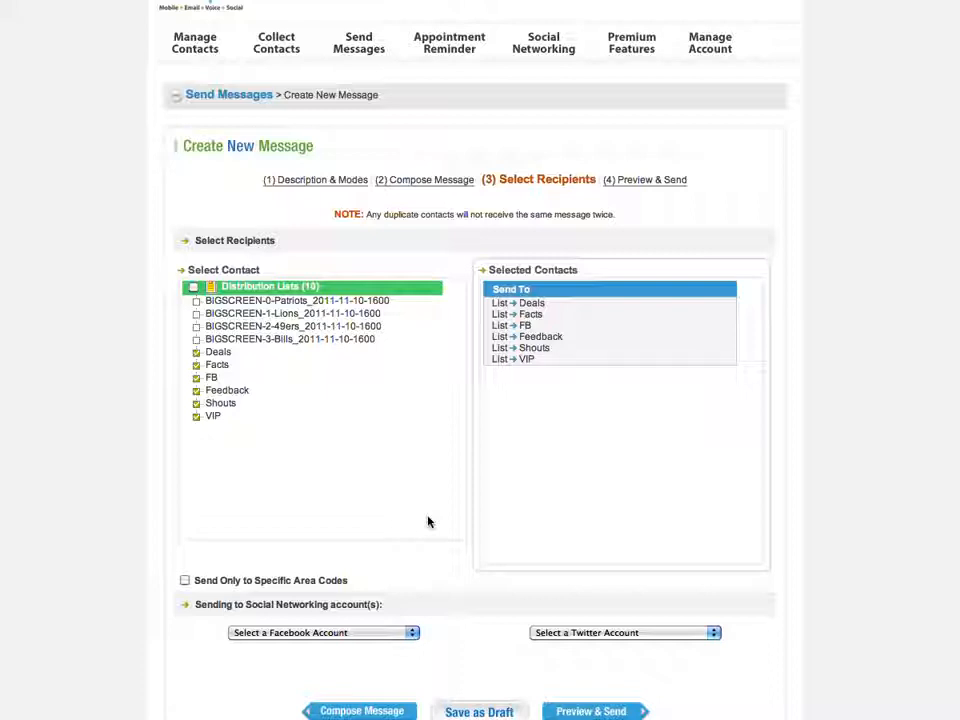
pyautogui.scroll(-3, 428, 521)
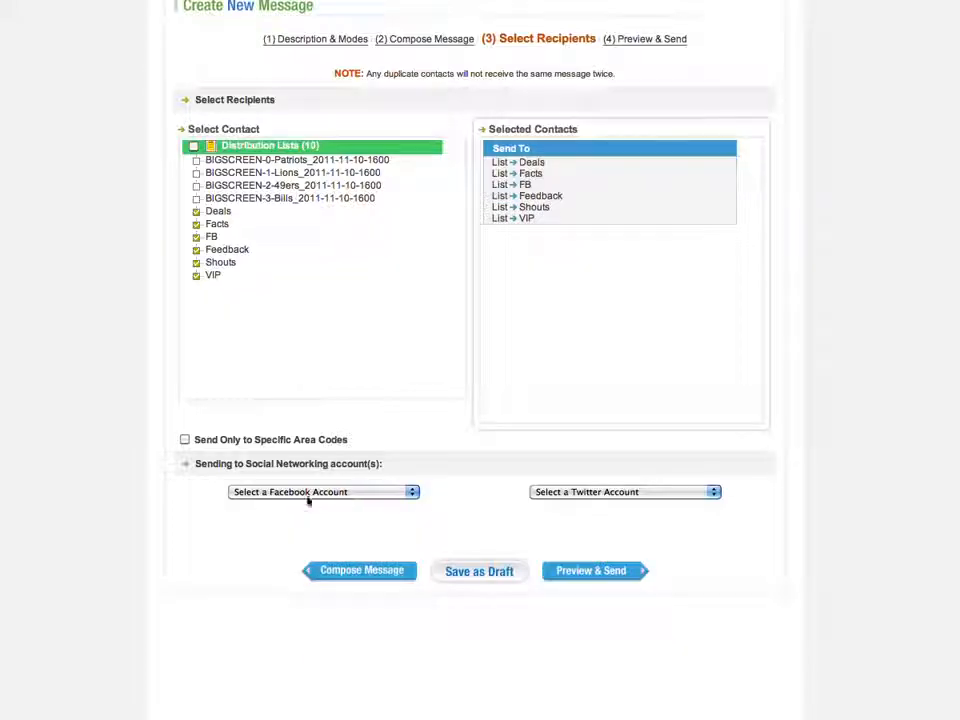
pyautogui.click(185, 440)
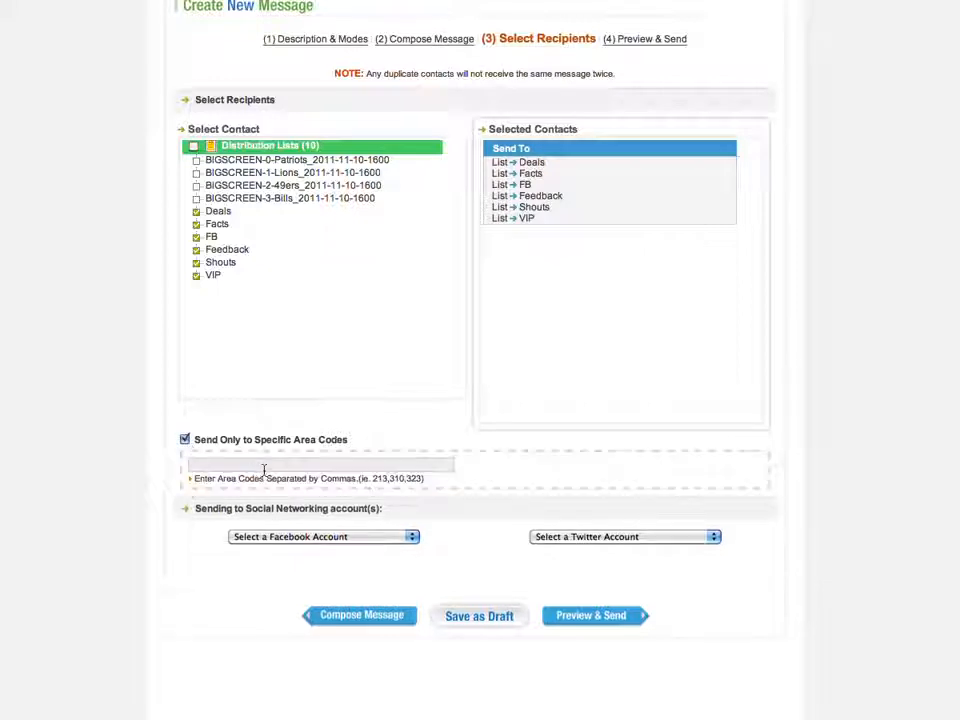
pyautogui.click(265, 467)
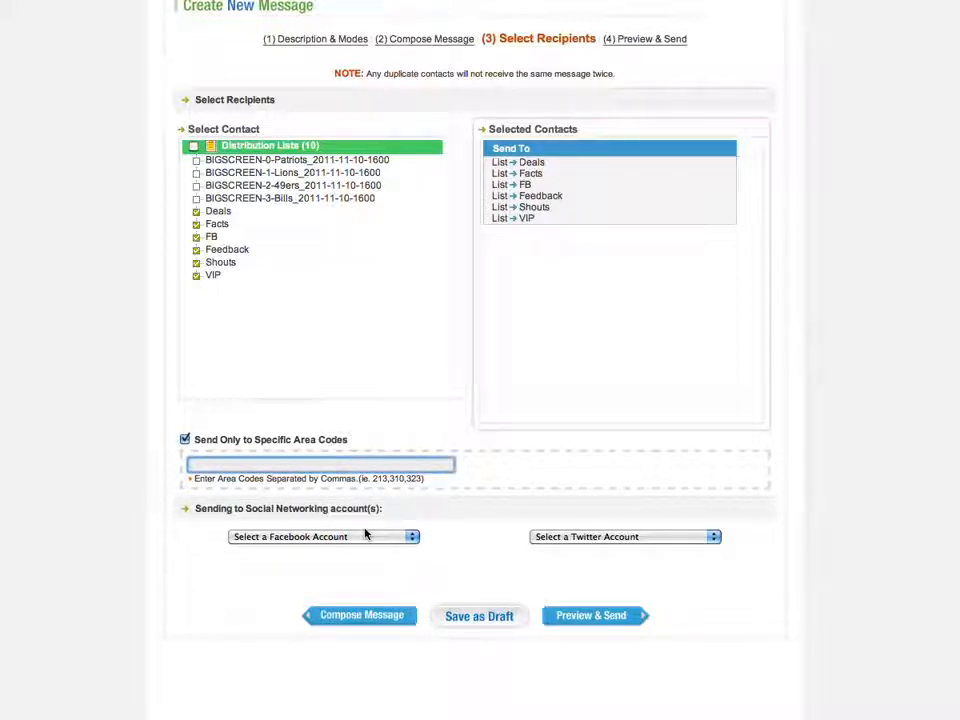
pyautogui.write('909')
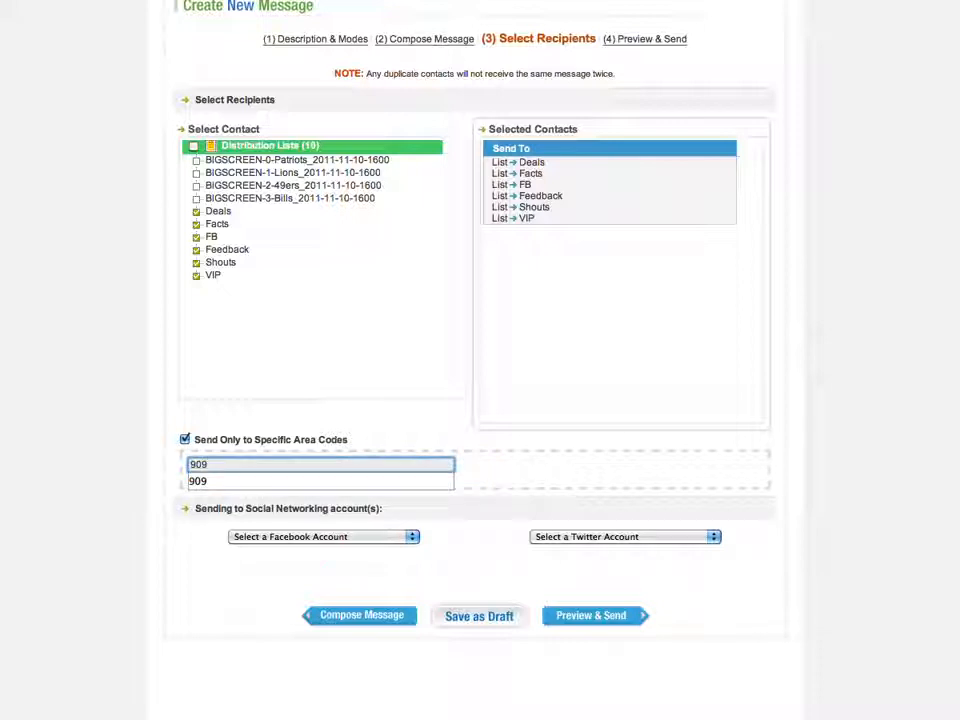
pyautogui.click(372, 423)
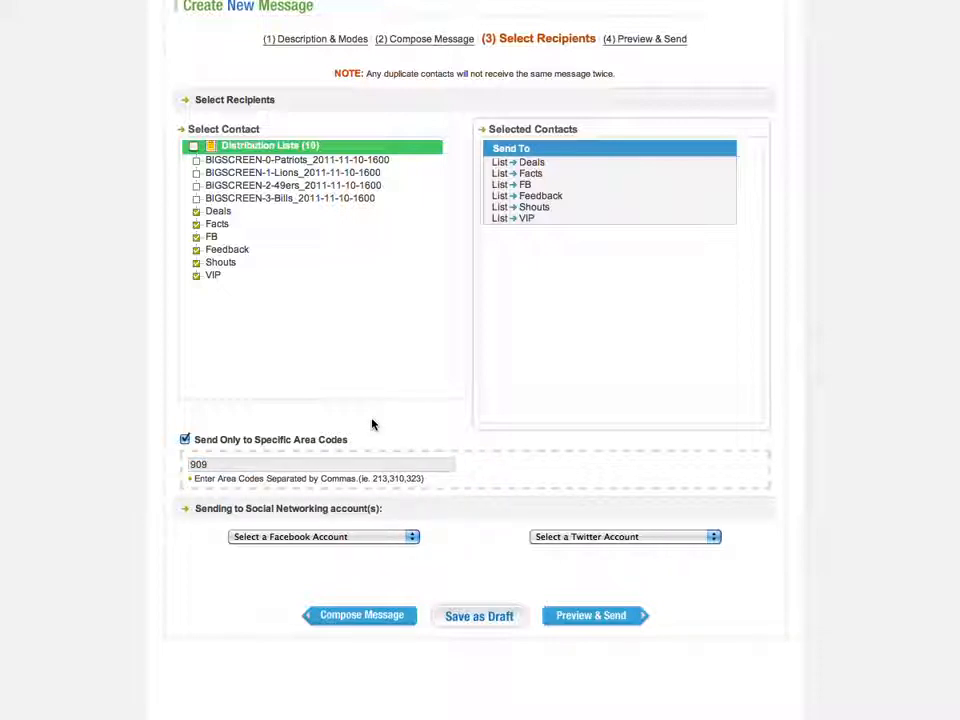
# - Choose the Facebook and Twitter accounts to post to and open the message preview
pyautogui.click(383, 535)
pyautogui.click(319, 538)
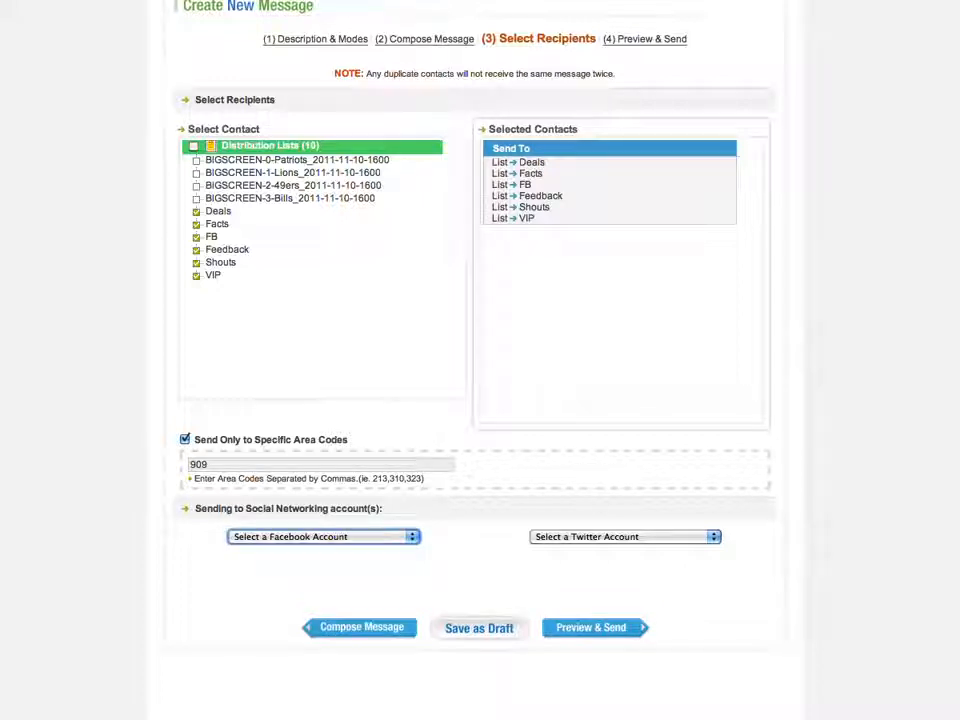
pyautogui.click(625, 536)
pyautogui.click(600, 534)
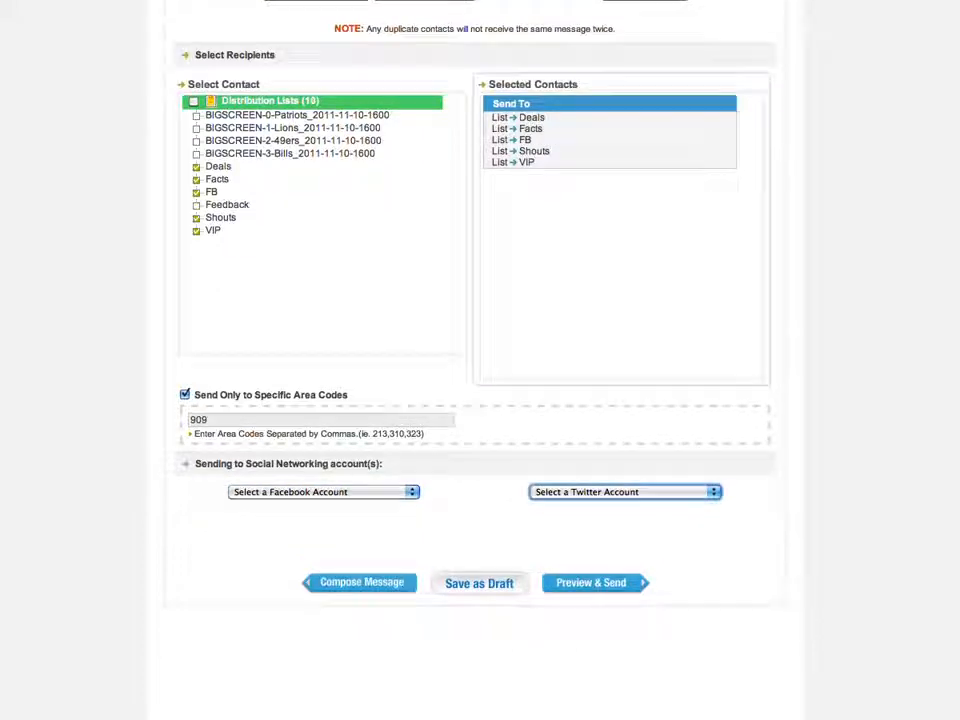
pyautogui.click(636, 588)
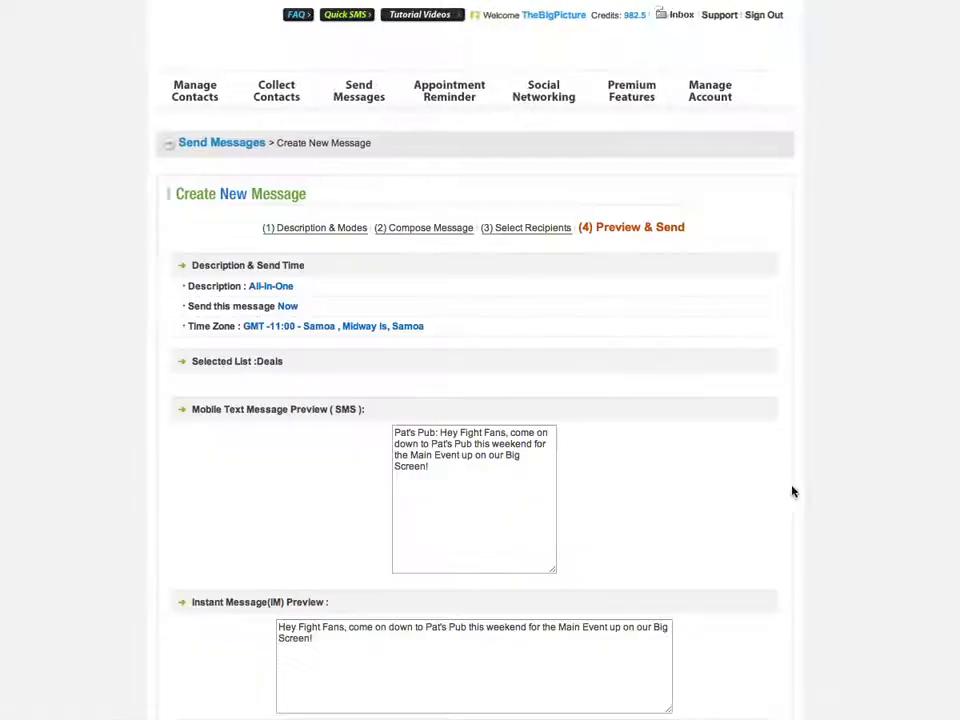
# - Review the Pat's Pub Big Fight PPV message preview and send it
pyautogui.scroll(-5, 838, 312)
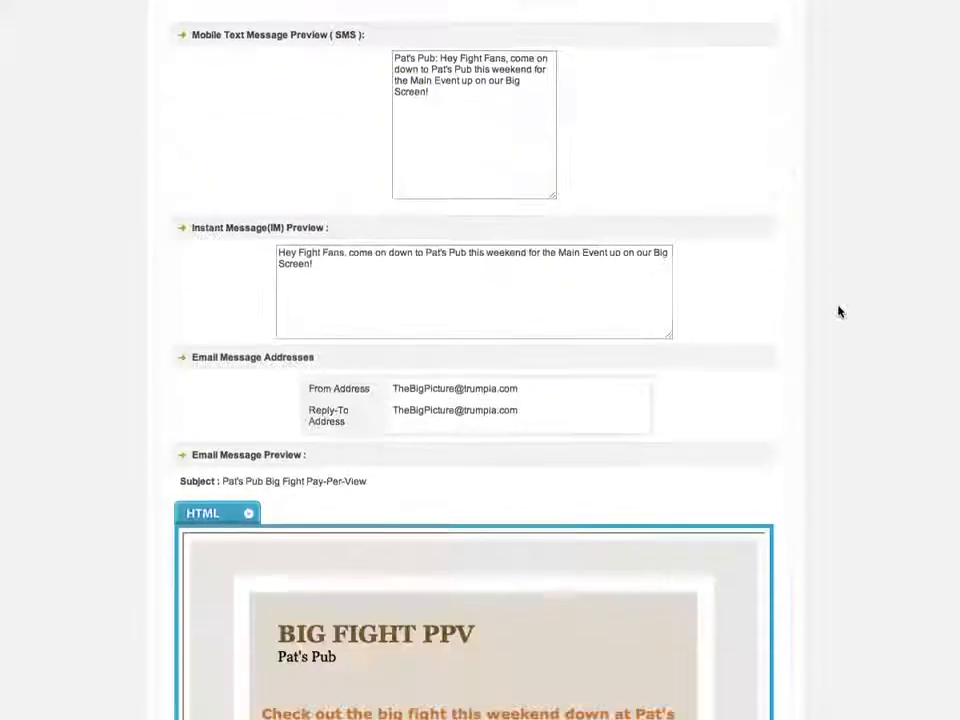
pyautogui.scroll(-10, 838, 312)
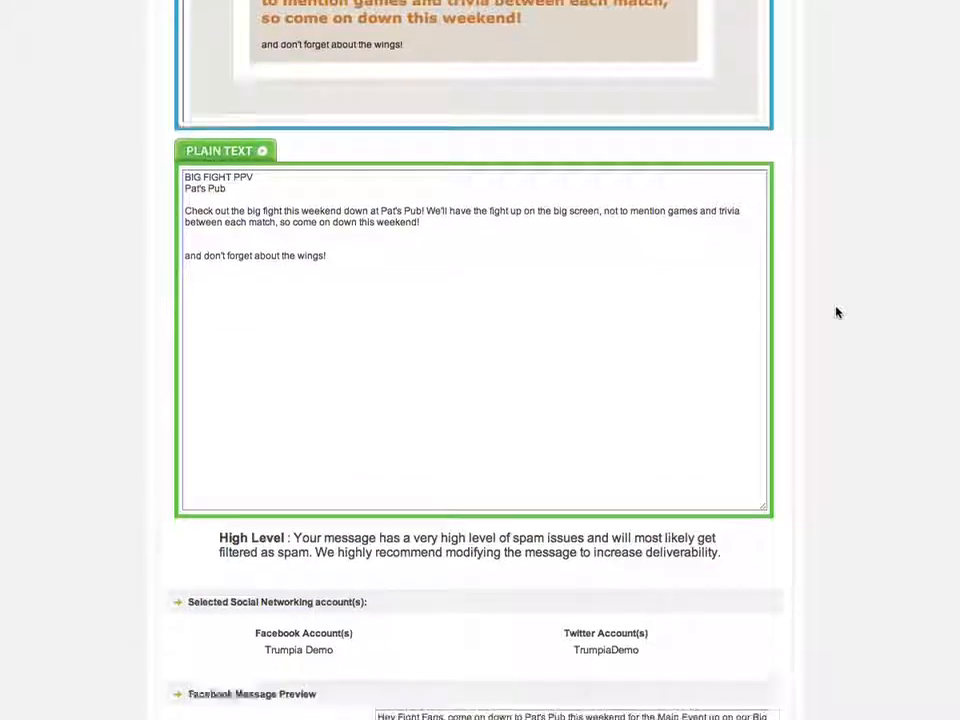
pyautogui.scroll(-7, 838, 312)
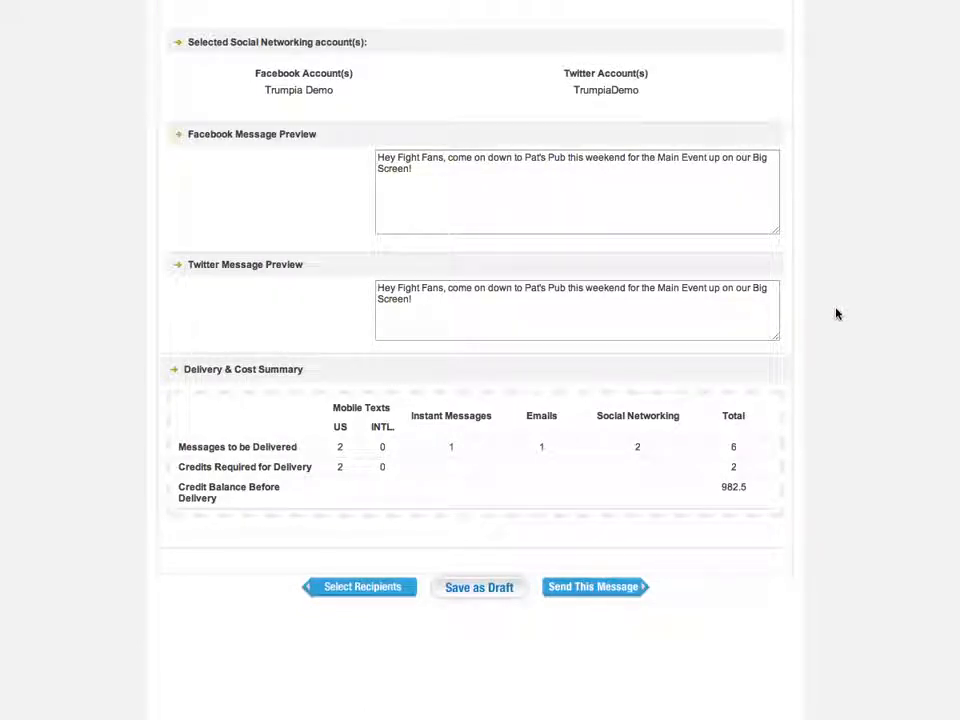
pyautogui.click(599, 591)
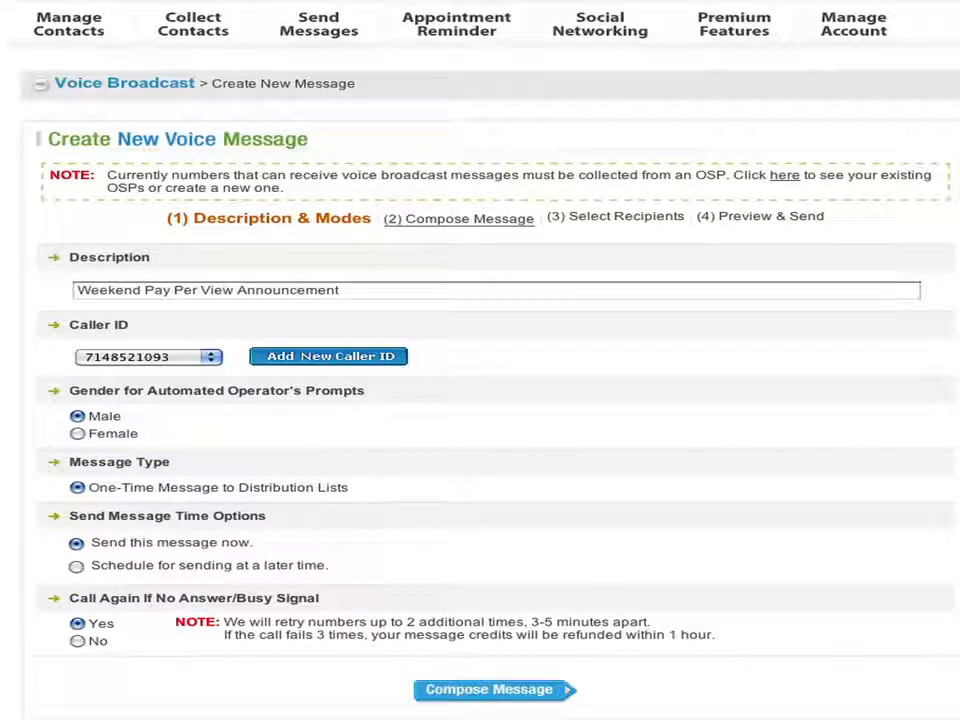
# - Leave the voice broadcast on the existing caller ID, male operator prompts and send-now timing
pyautogui.click(213, 359)
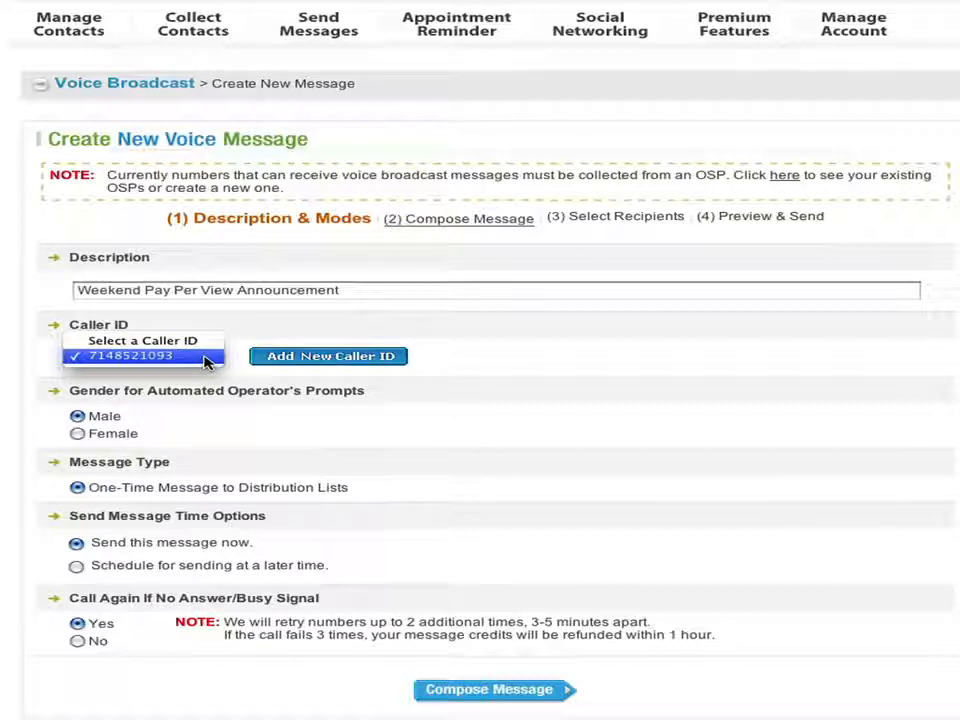
pyautogui.click(204, 357)
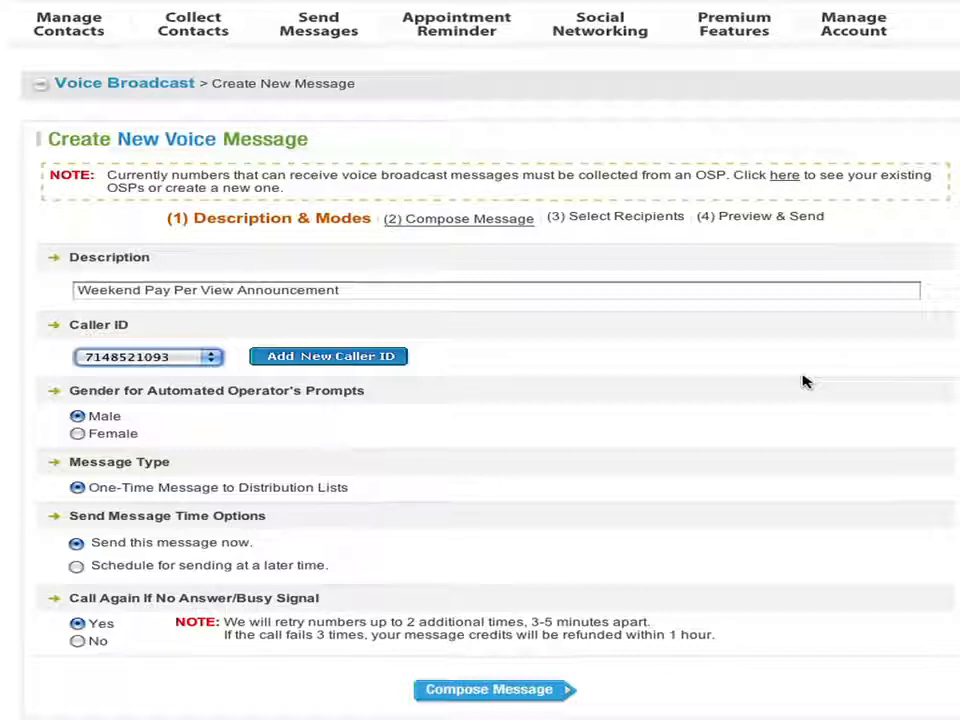
pyautogui.click(80, 437)
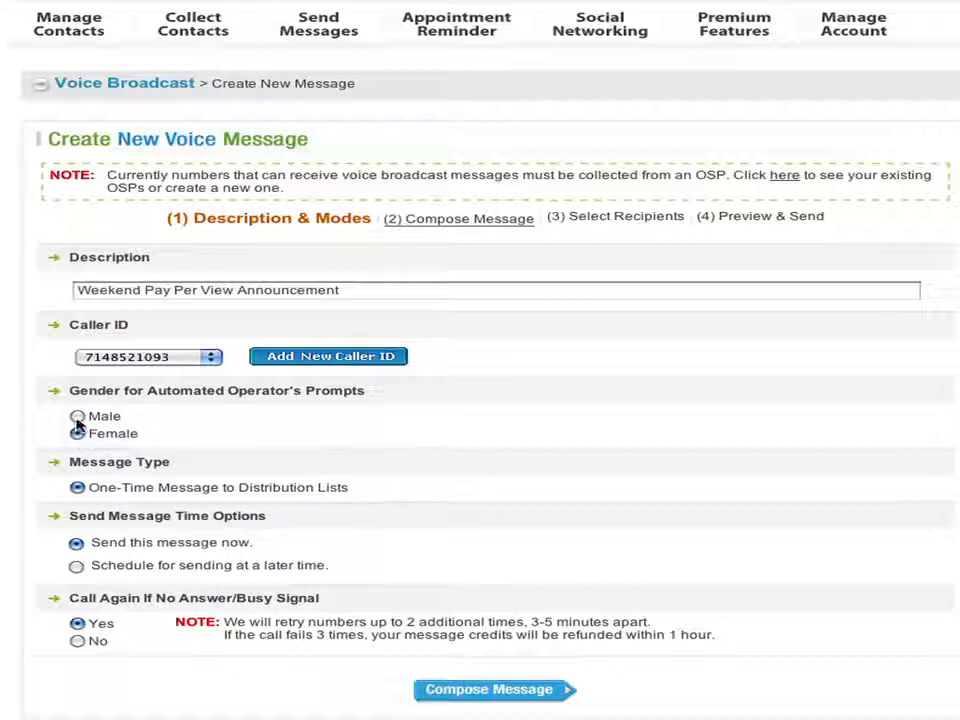
pyautogui.click(78, 416)
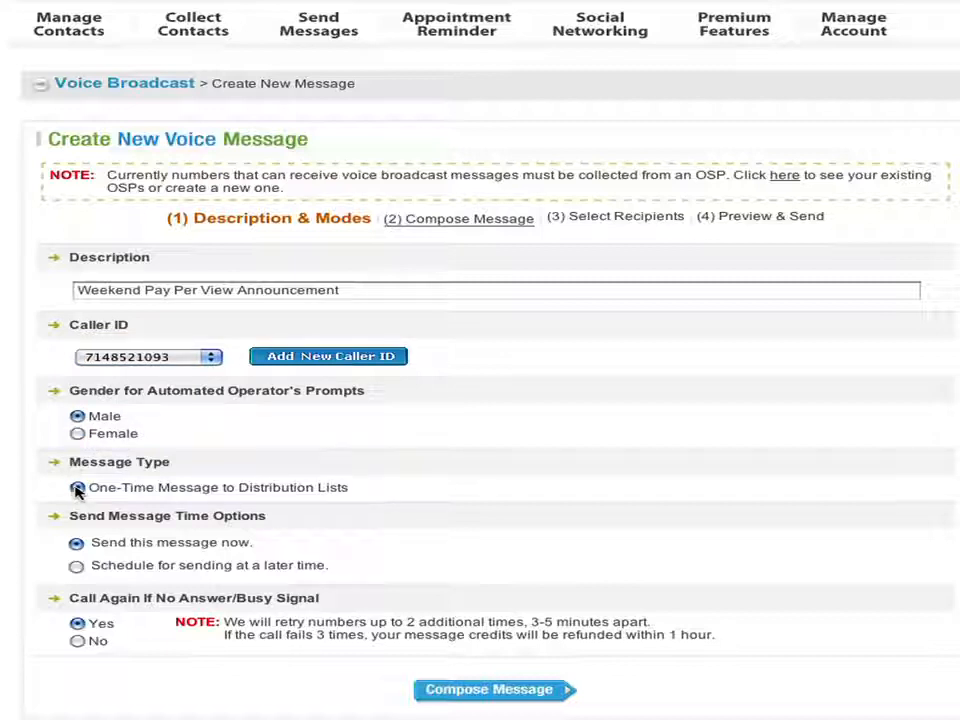
pyautogui.click(77, 567)
pyautogui.click(77, 543)
pyautogui.click(489, 689)
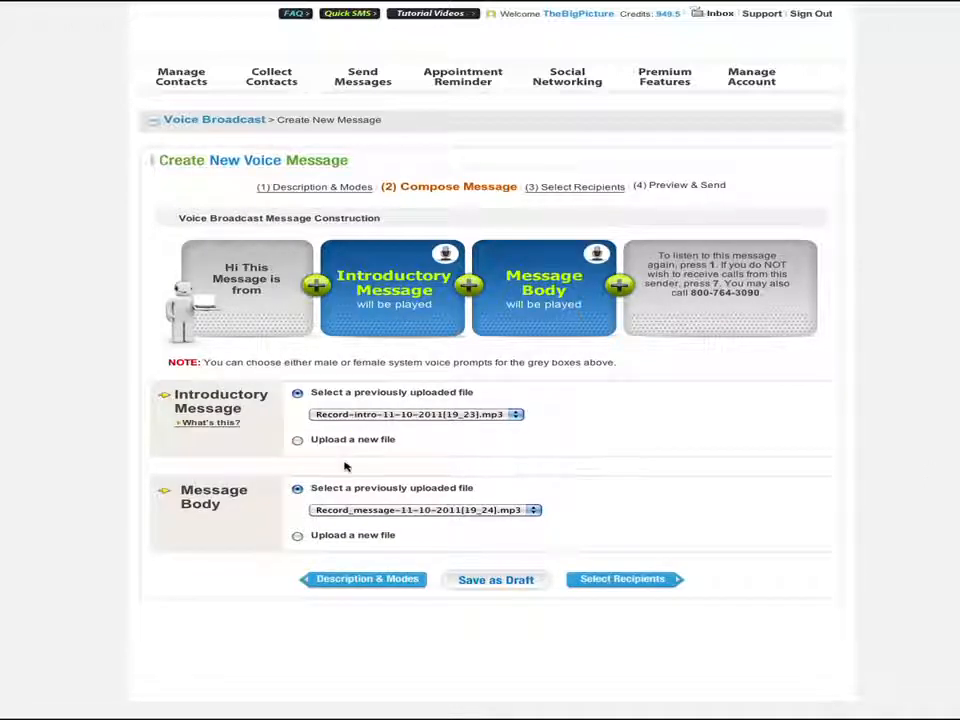
pyautogui.click(297, 441)
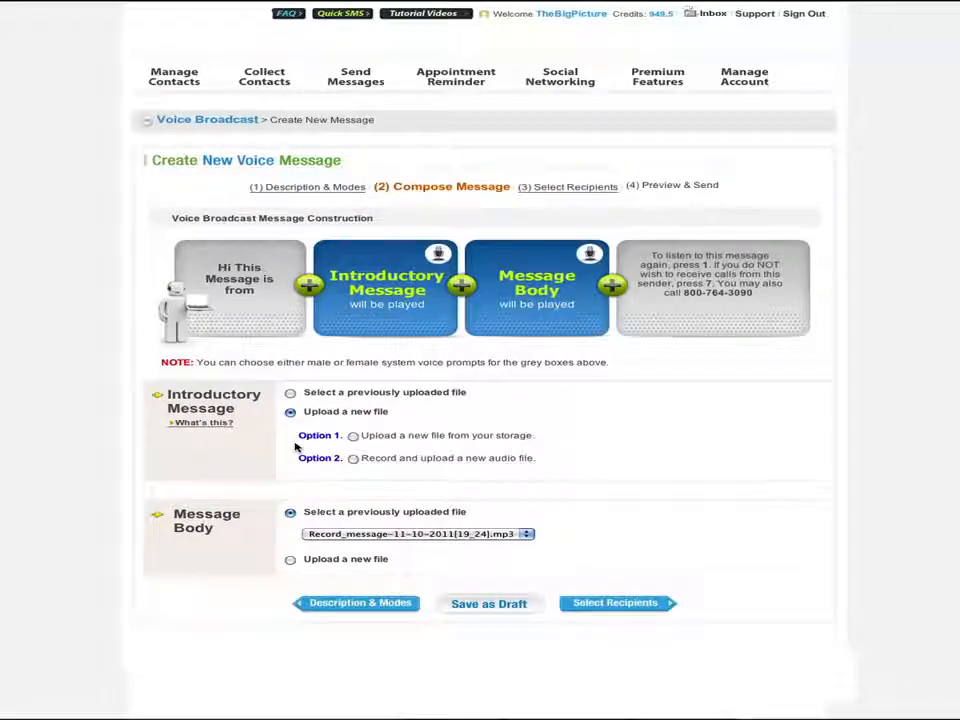
pyautogui.click(352, 437)
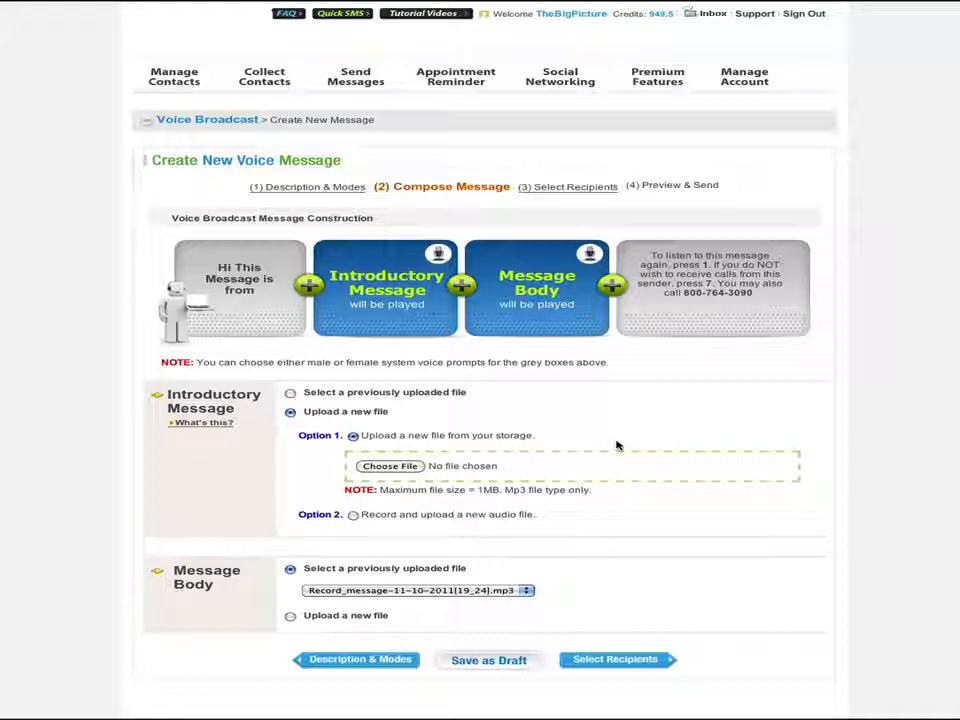
pyautogui.click(353, 514)
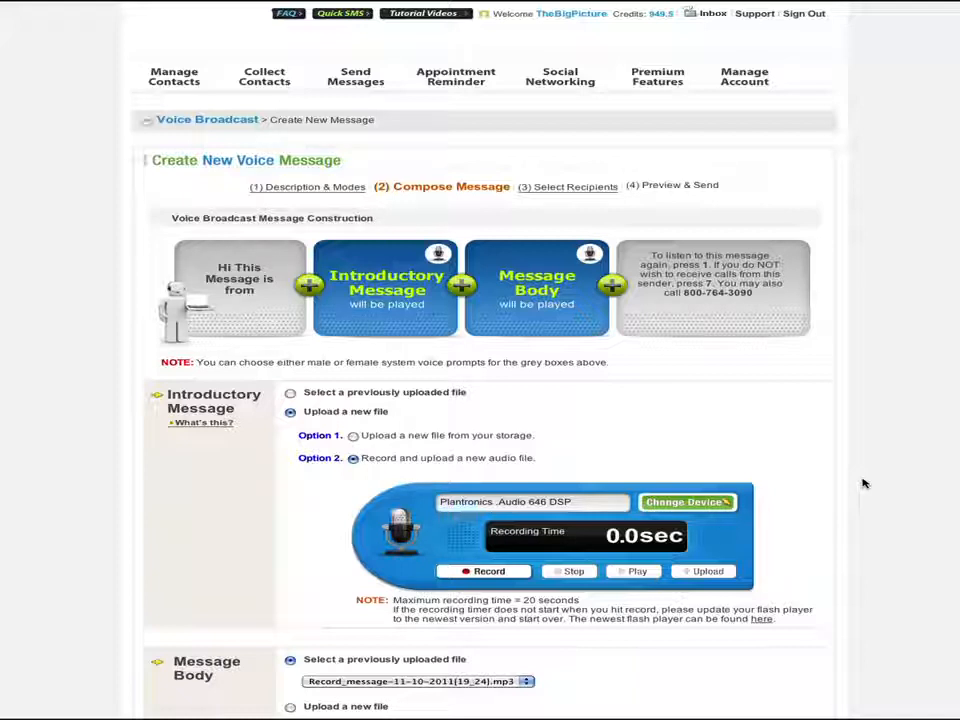
pyautogui.click(289, 392)
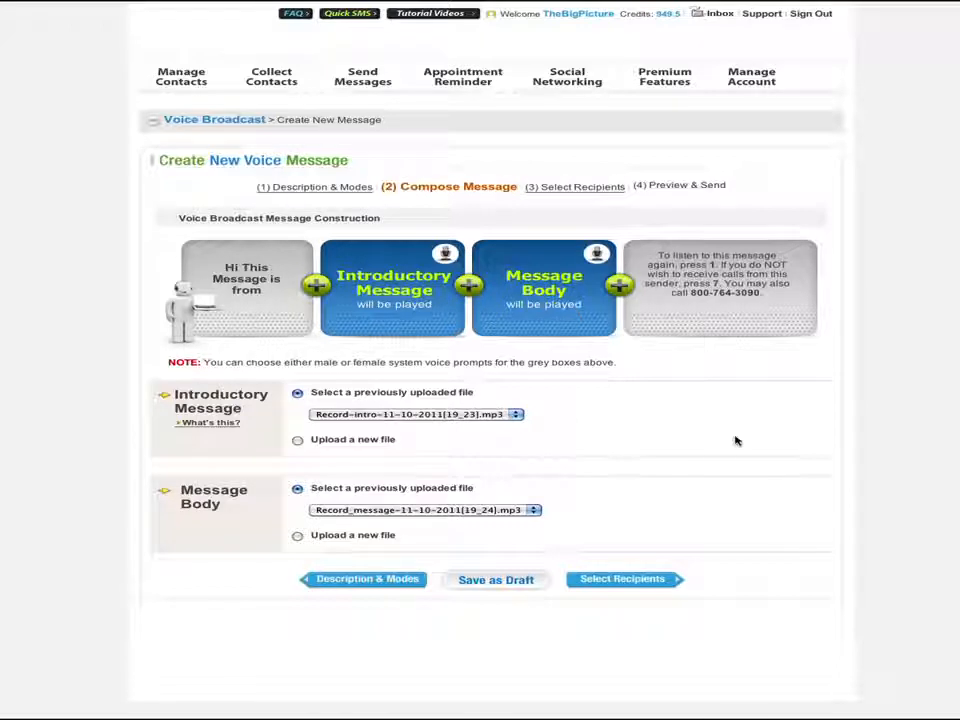
pyautogui.click(492, 415)
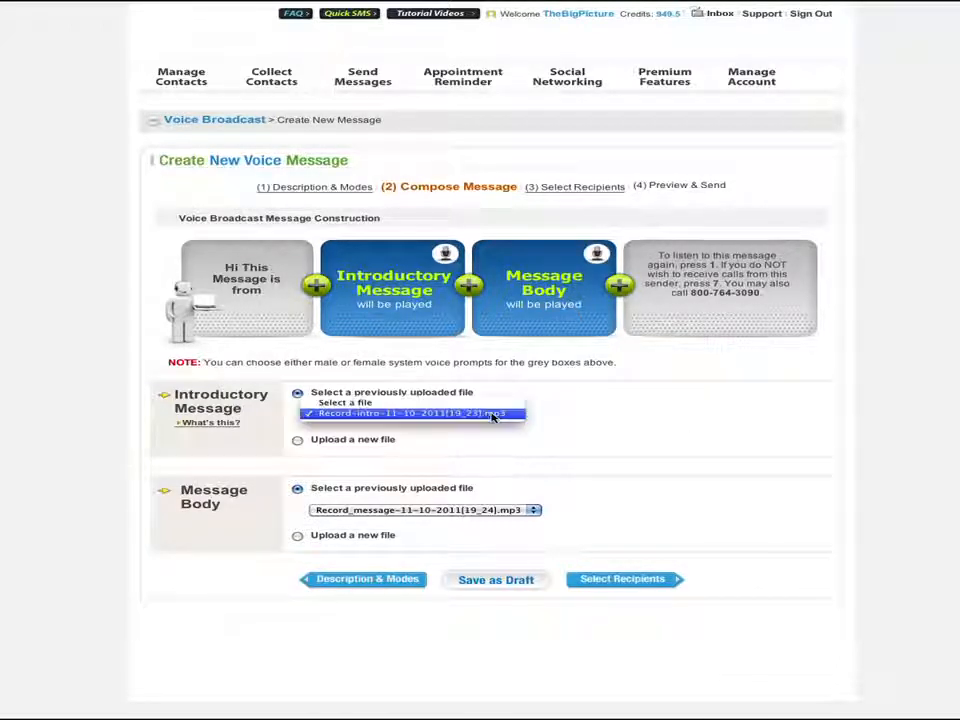
pyautogui.click(492, 414)
pyautogui.click(537, 510)
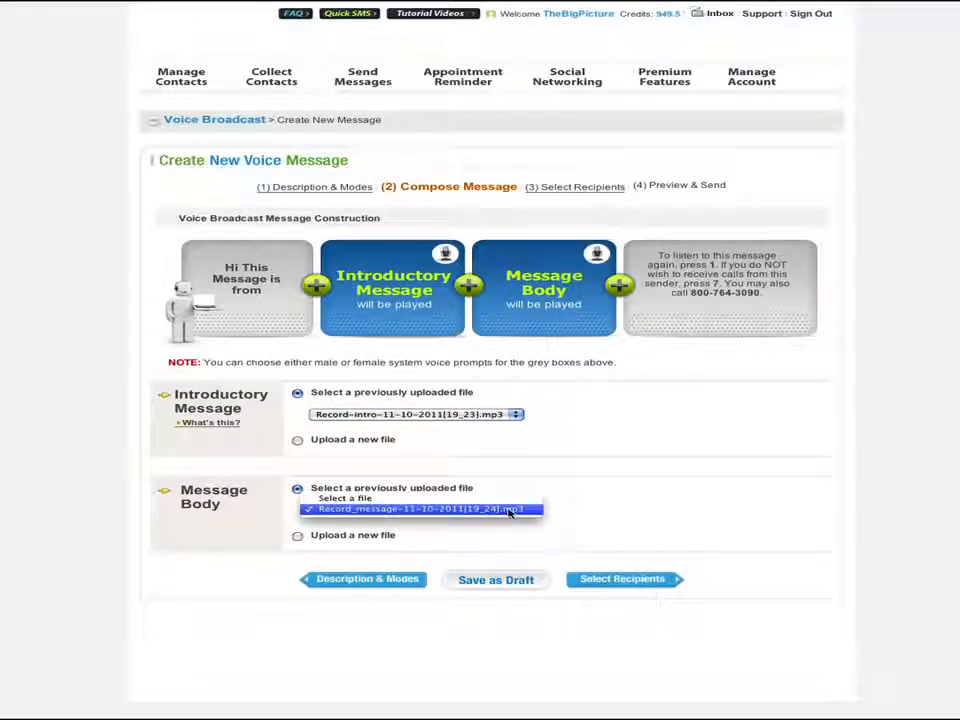
pyautogui.click(510, 511)
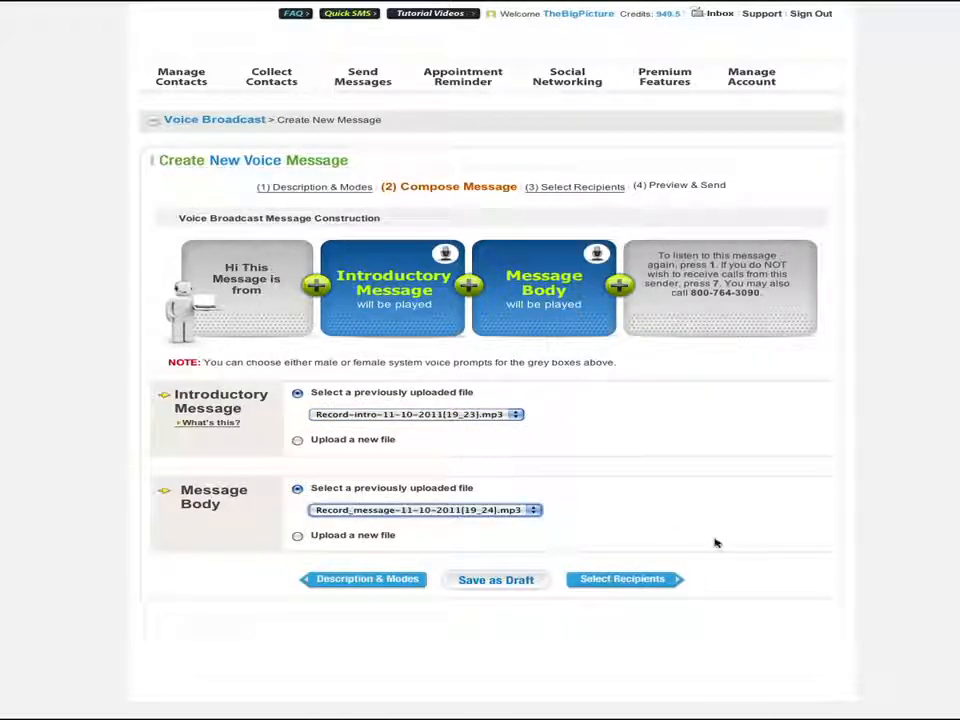
pyautogui.click(663, 583)
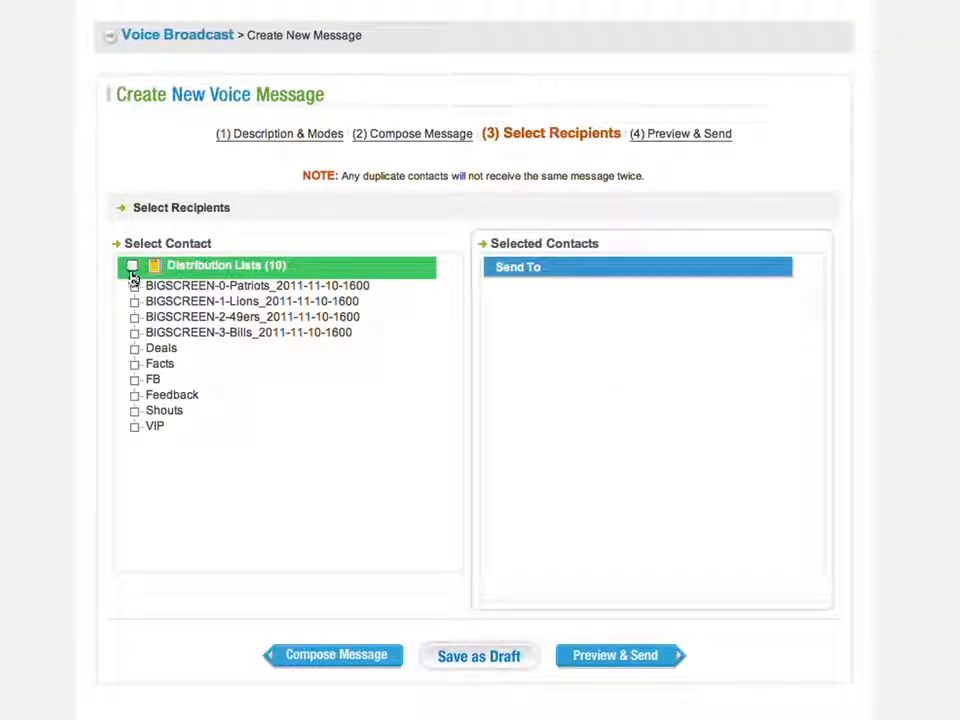
# - Add all ten distribution lists as recipients and open the Preview & Send step
pyautogui.click(132, 266)
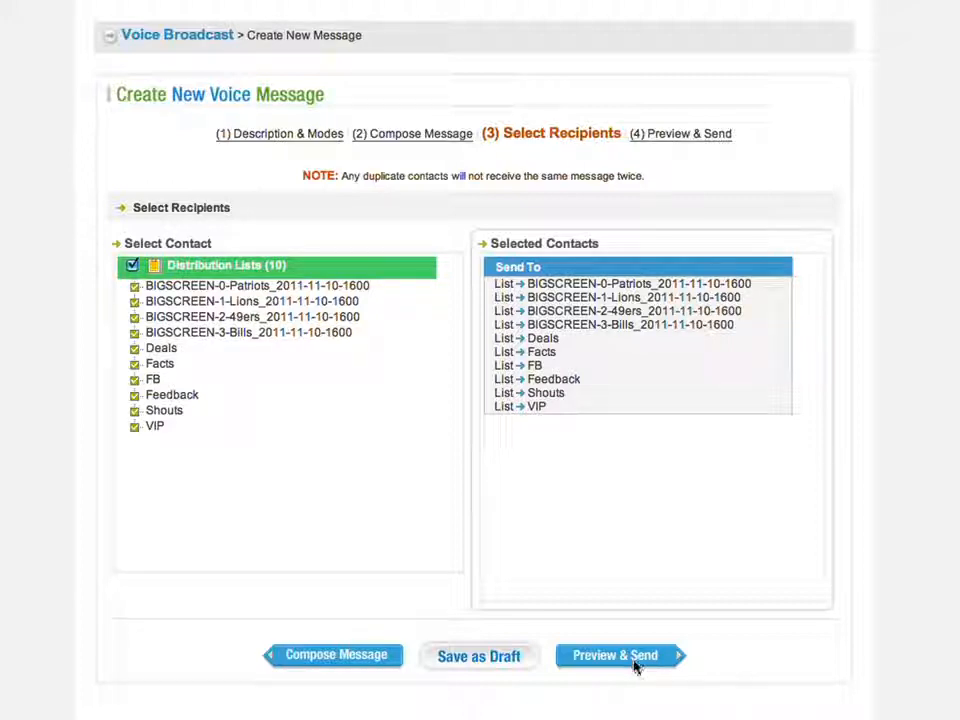
pyautogui.click(678, 659)
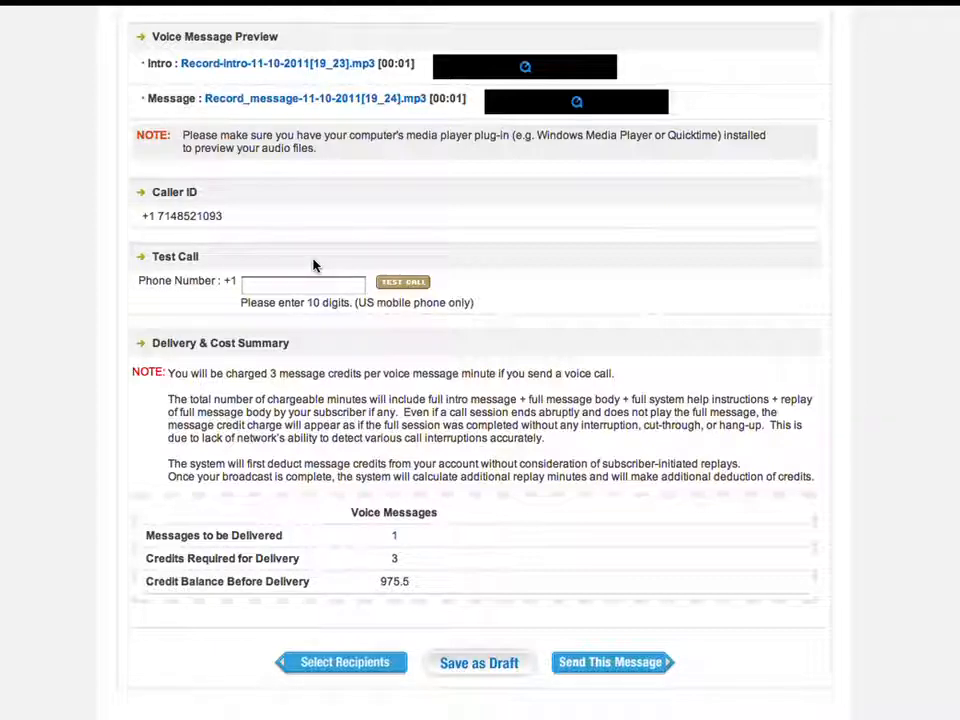
# - Place a test call of the voice broadcast to a US mobile number, confirming the credit charge
pyautogui.click(298, 288)
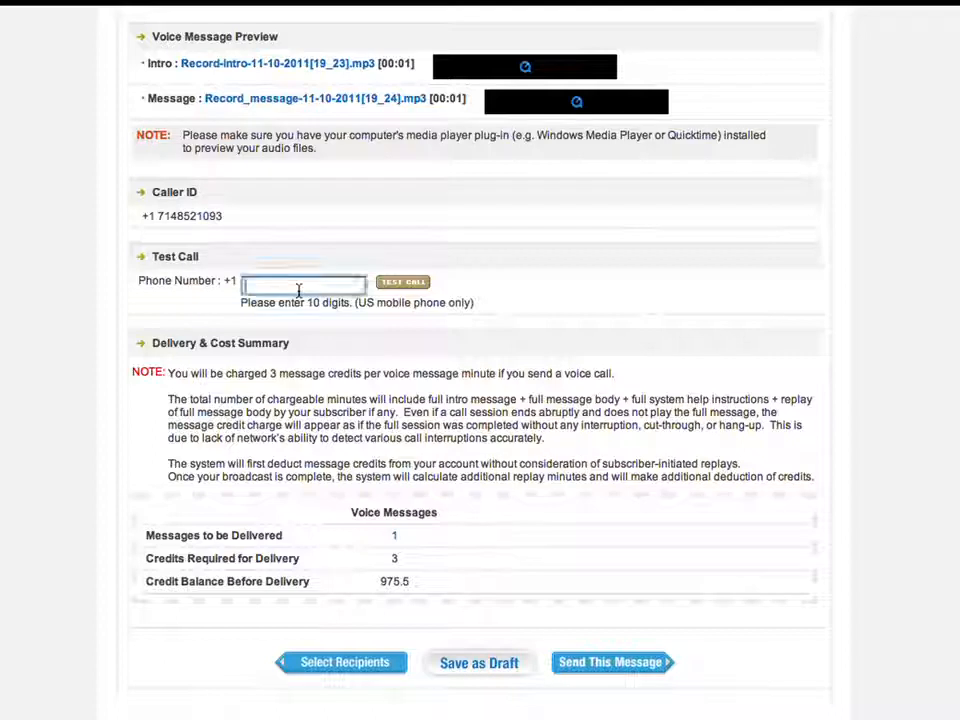
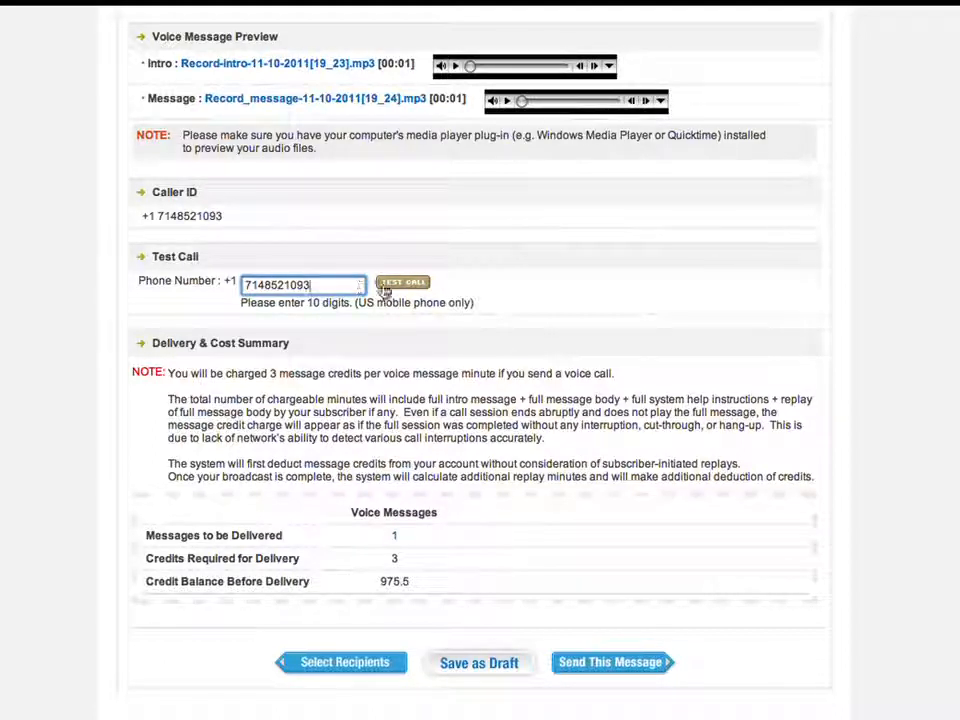
pyautogui.click(438, 279)
pyautogui.click(394, 282)
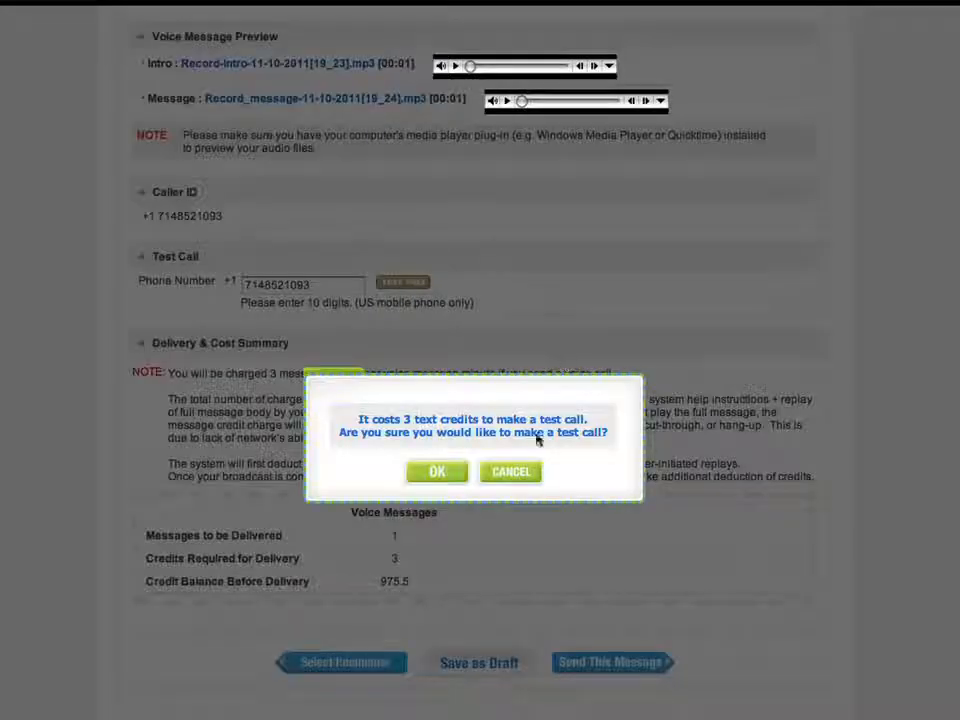
pyautogui.click(437, 473)
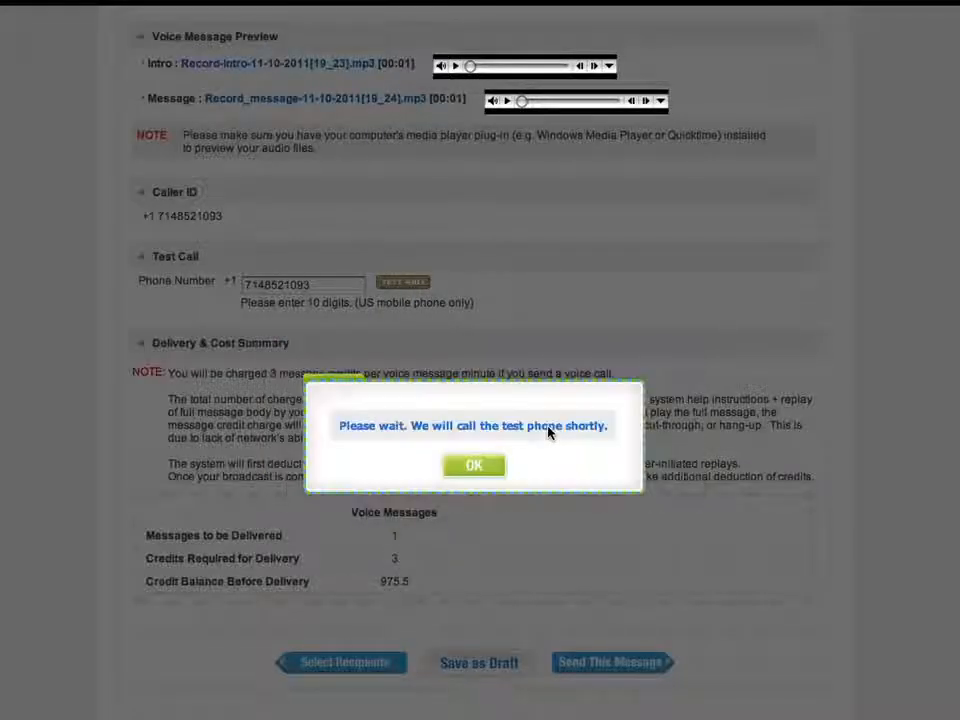
pyautogui.click(475, 467)
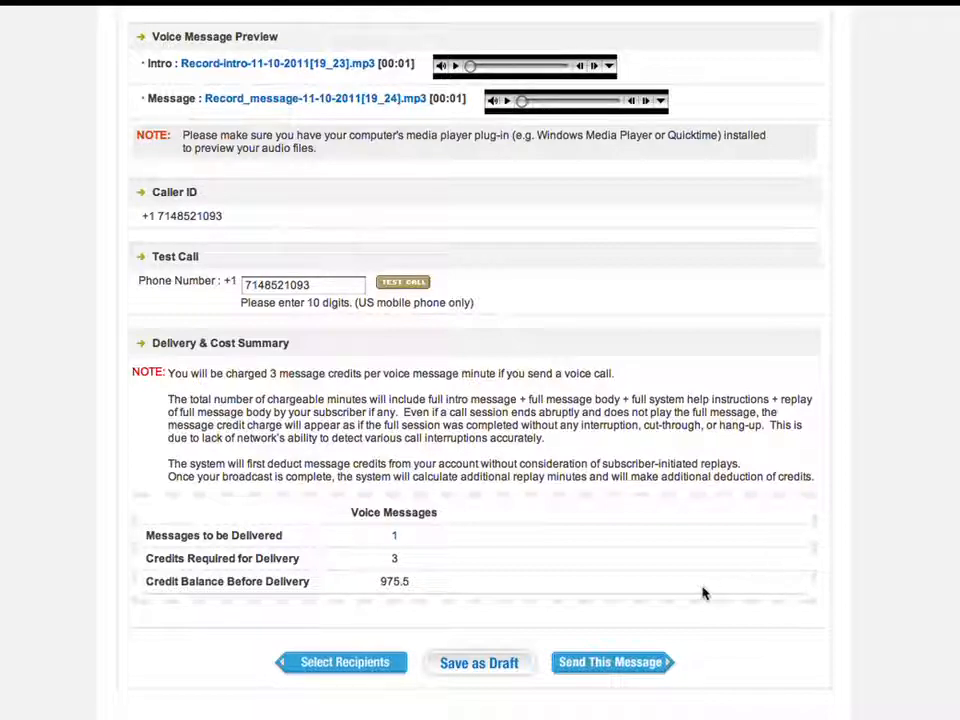
# - Send the voice broadcast to the ten selected distribution lists
pyautogui.click(649, 662)
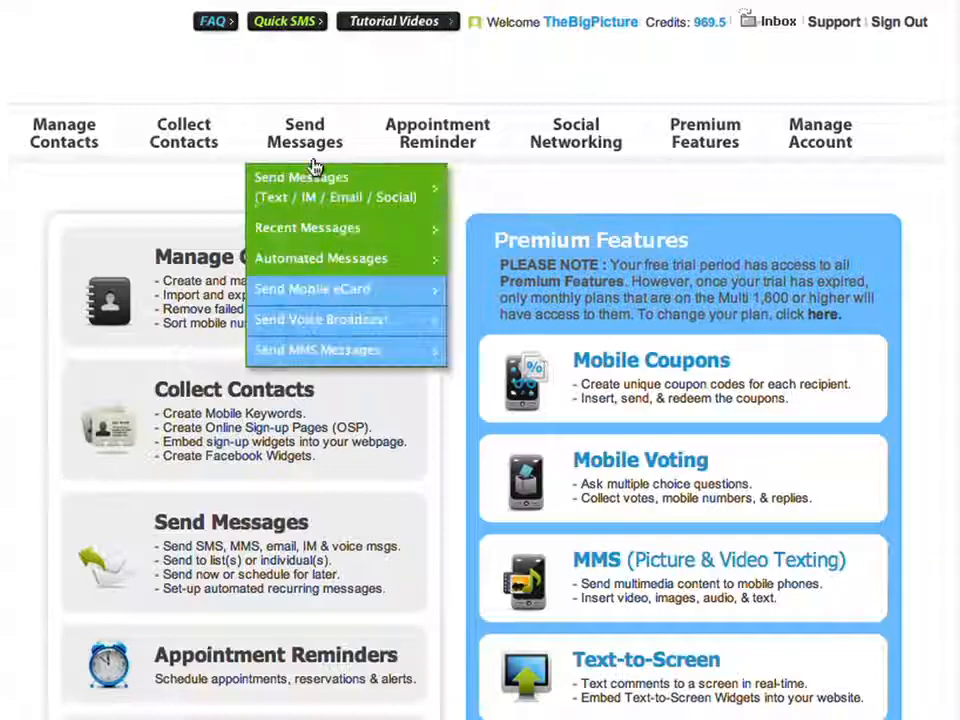
# - Copy the earlier Thanksgiving eCard message from the Send Messages page
pyautogui.click(290, 146)
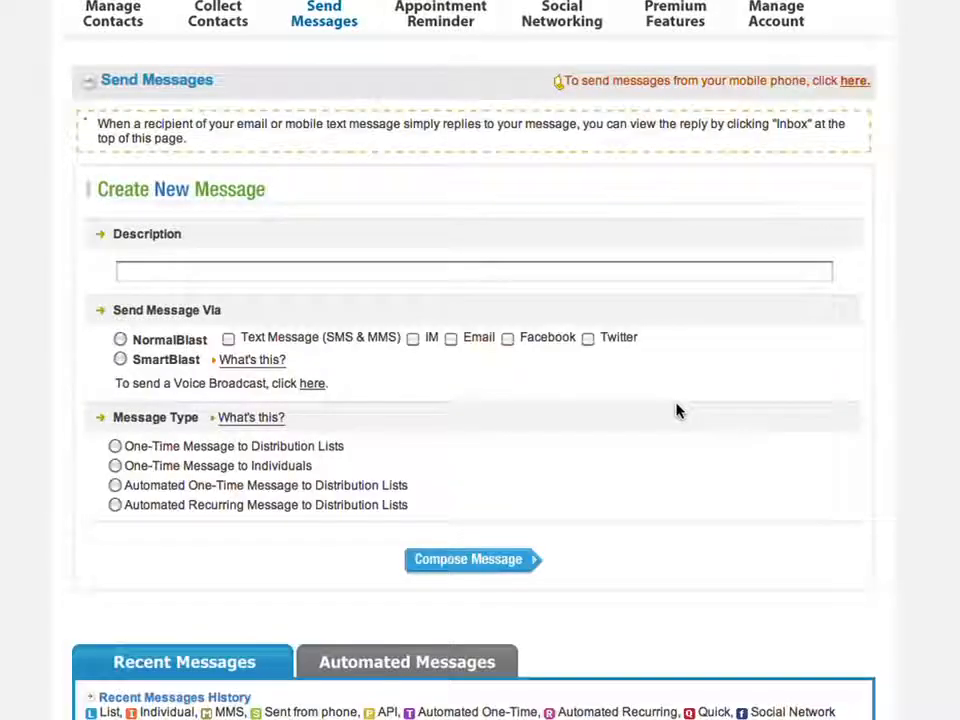
pyautogui.scroll(-4, 868, 415)
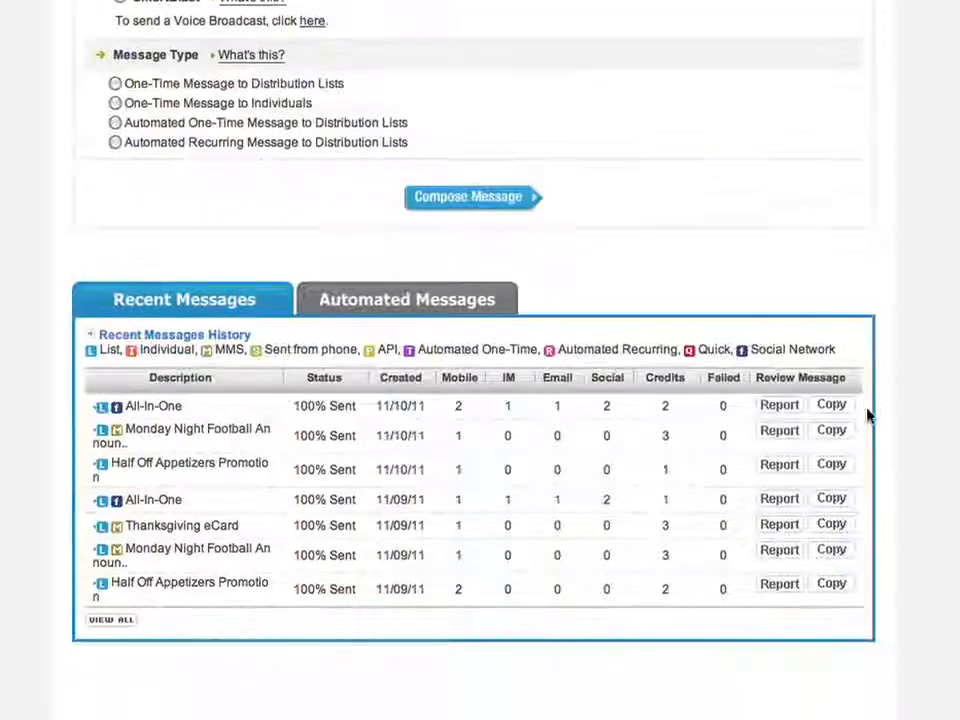
pyautogui.click(827, 524)
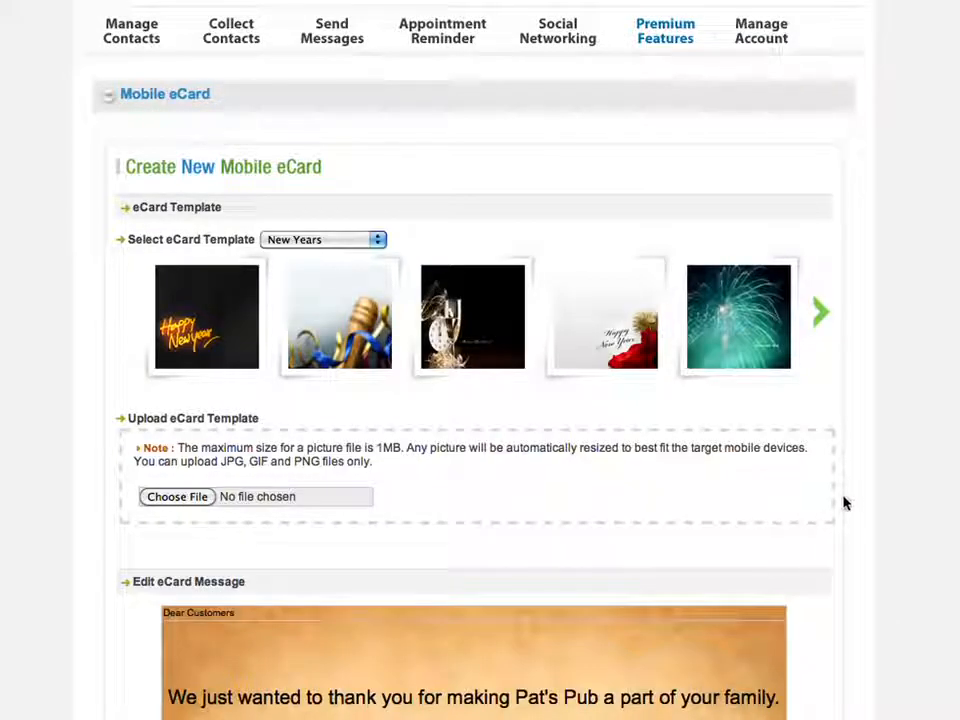
# - Insert the eCard into a new message with the Pat's Pub Gobble, Gobble! text and continue to recipients
pyautogui.scroll(-3, 870, 511)
pyautogui.scroll(-4, 870, 511)
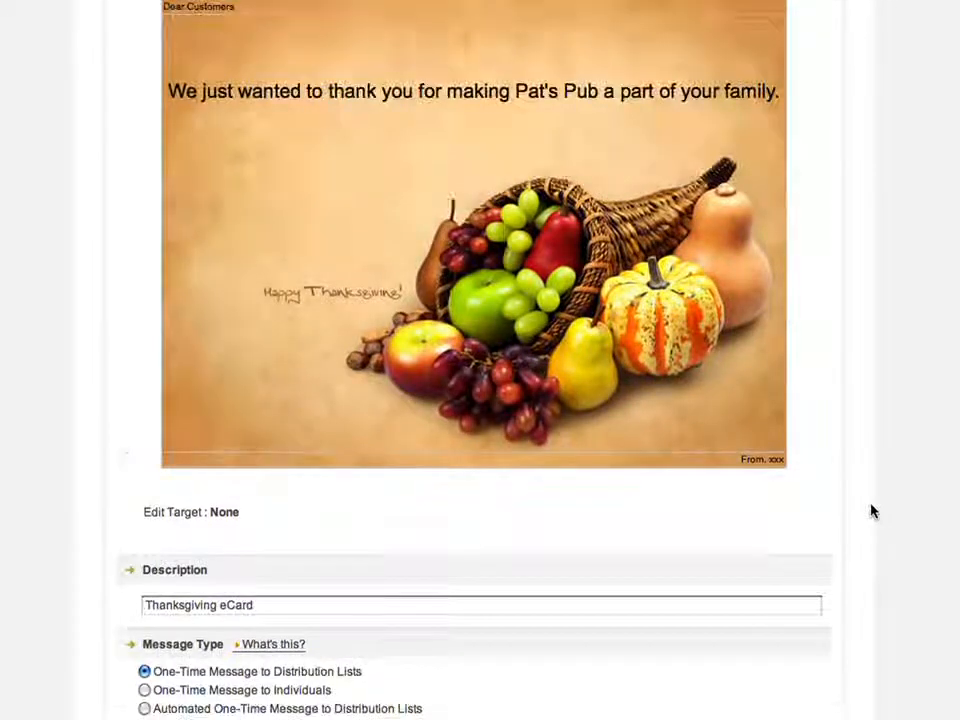
pyautogui.scroll(-2, 870, 510)
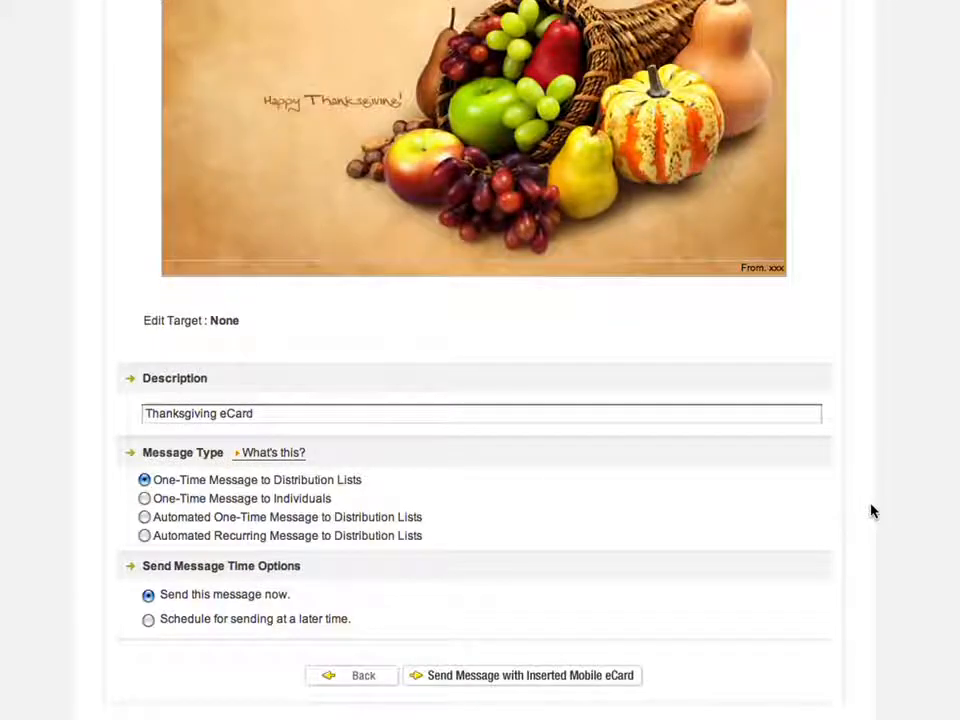
pyautogui.click(585, 676)
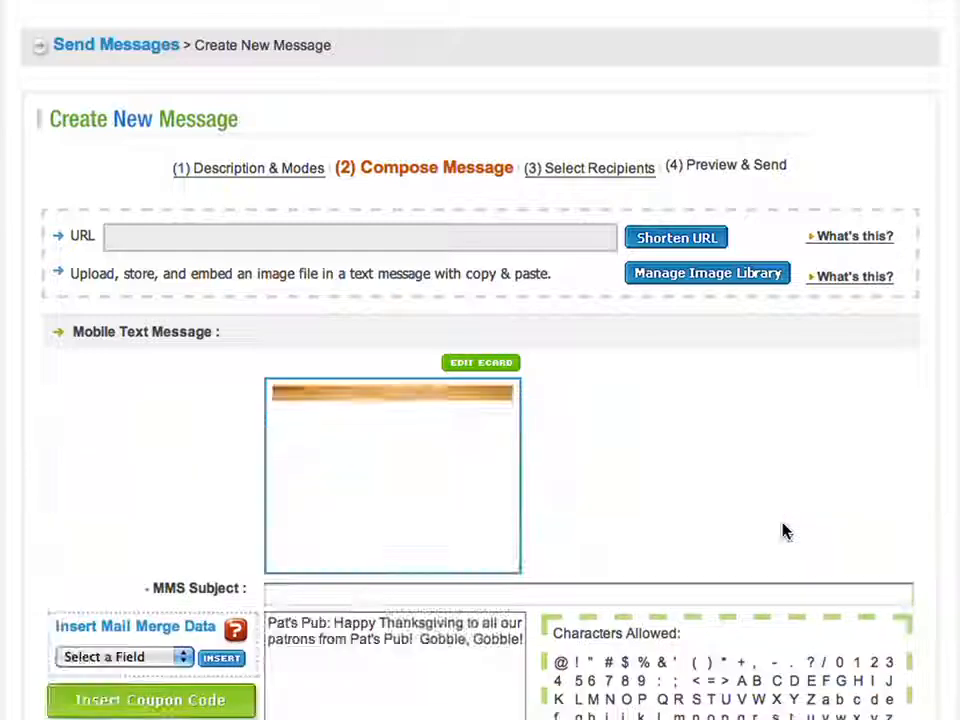
pyautogui.click(476, 639)
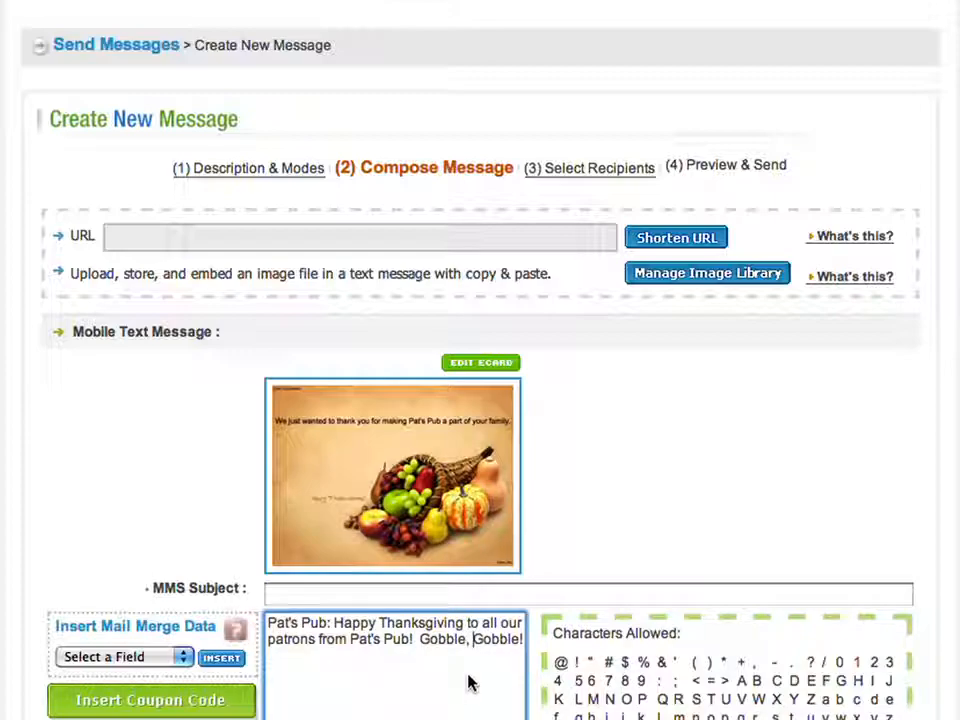
pyautogui.scroll(-2, 810, 594)
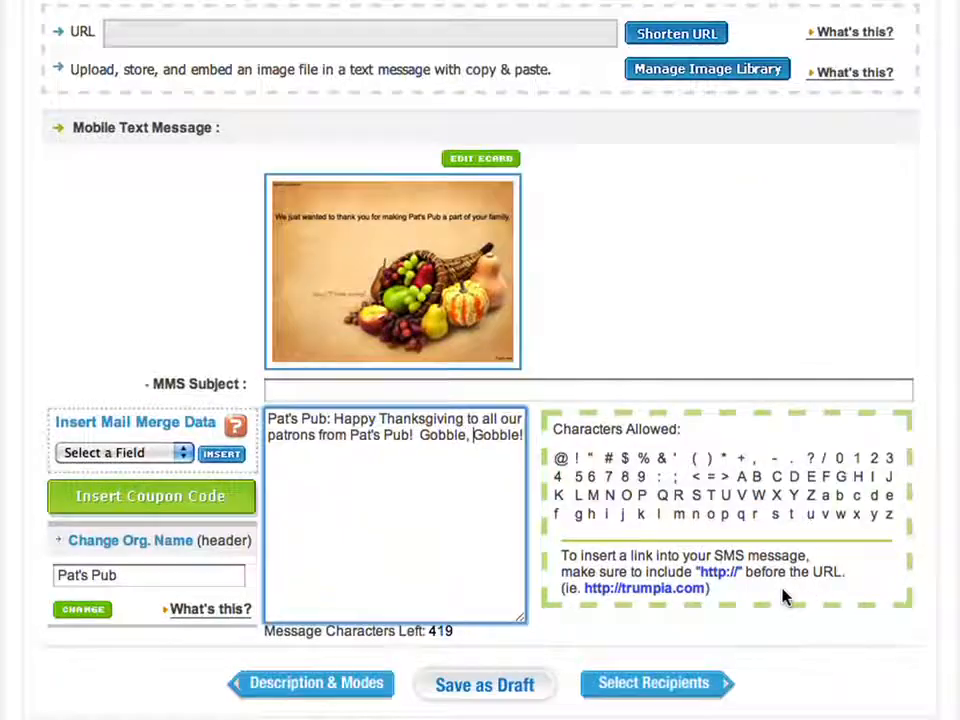
pyautogui.click(663, 684)
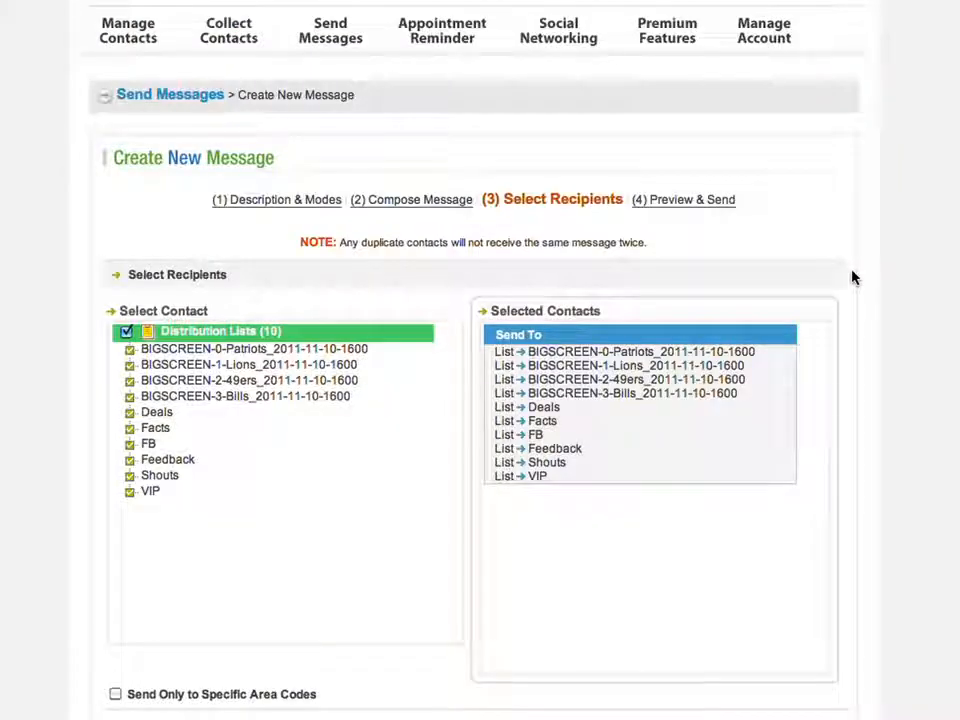
# - Review the cost summary and send the Thanksgiving eCard to all ten distribution lists
pyautogui.scroll(-1, 937, 276)
pyautogui.scroll(-1, 937, 276)
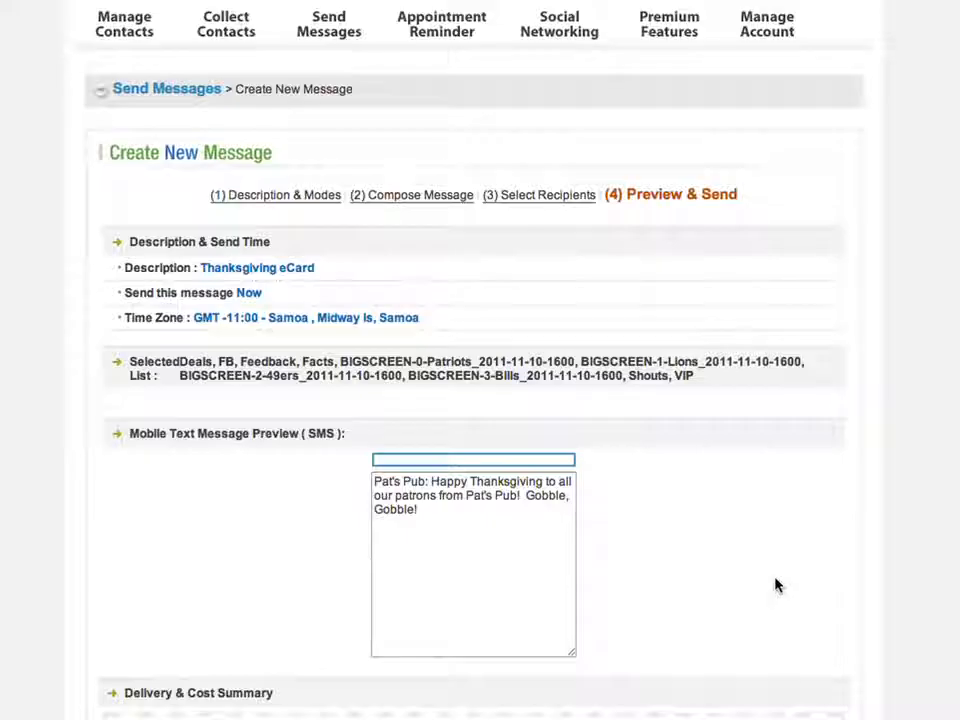
pyautogui.scroll(-1, 887, 370)
pyautogui.scroll(-8, 887, 370)
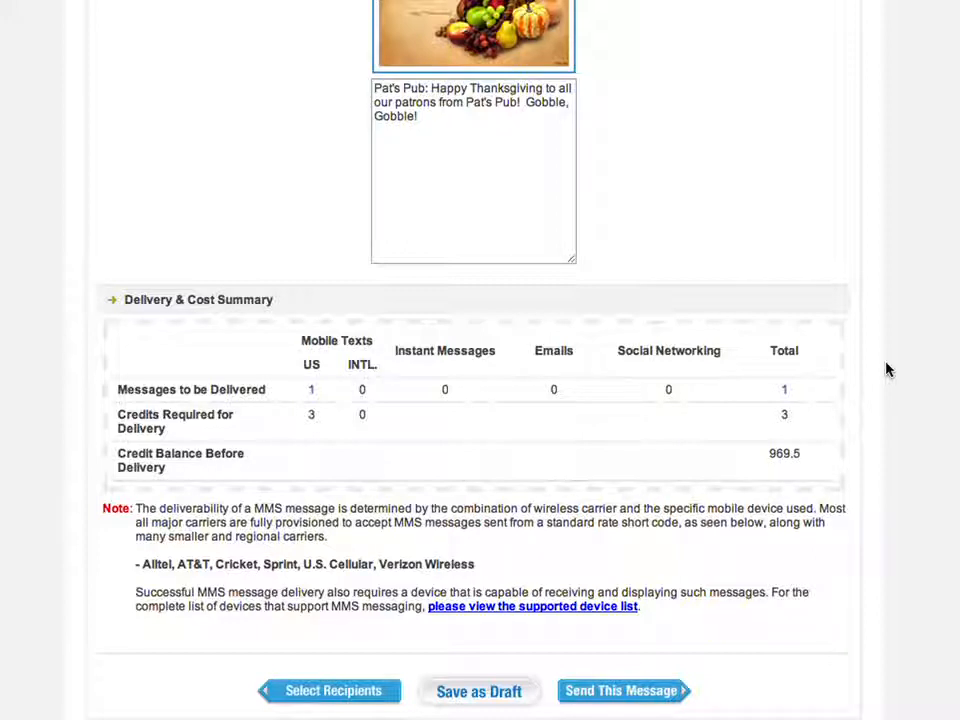
pyautogui.click(663, 696)
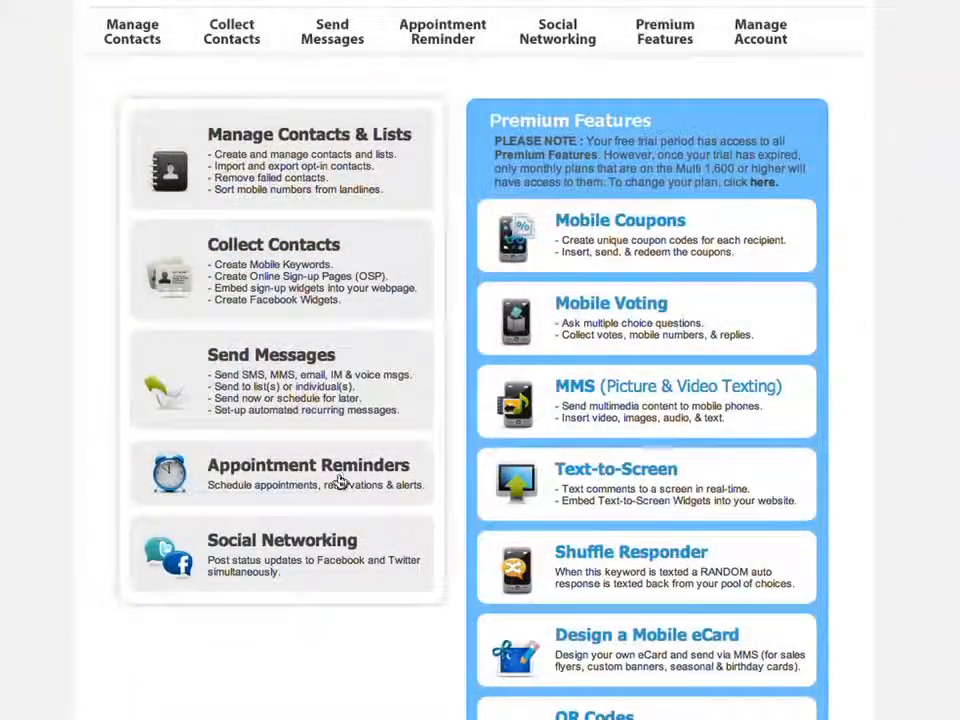
# - Open the Appointment Reminder page from the top navigation menu
pyautogui.moveTo(421, 49)
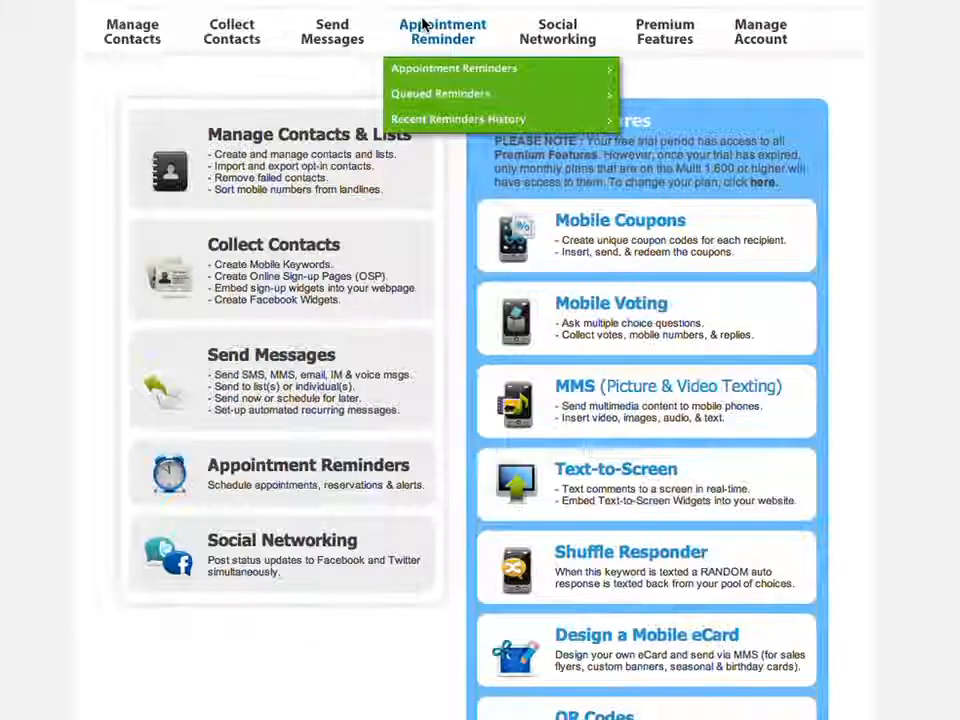
pyautogui.click(422, 26)
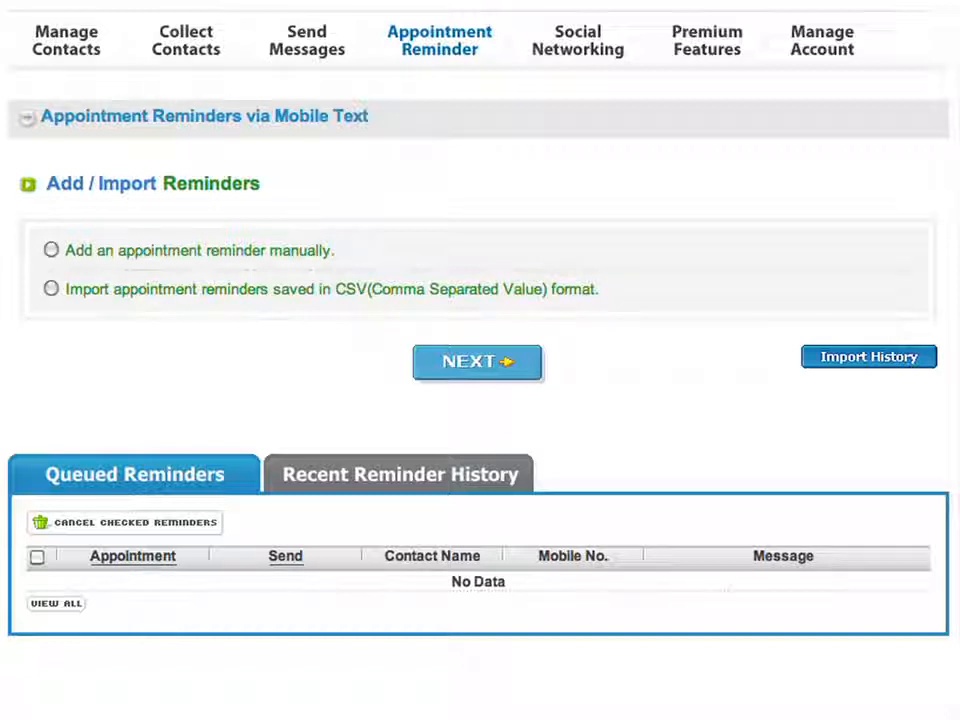
# - Add a manual appointment reminder dated 11/11/2011 at 08 PM
pyautogui.click(51, 251)
pyautogui.click(425, 360)
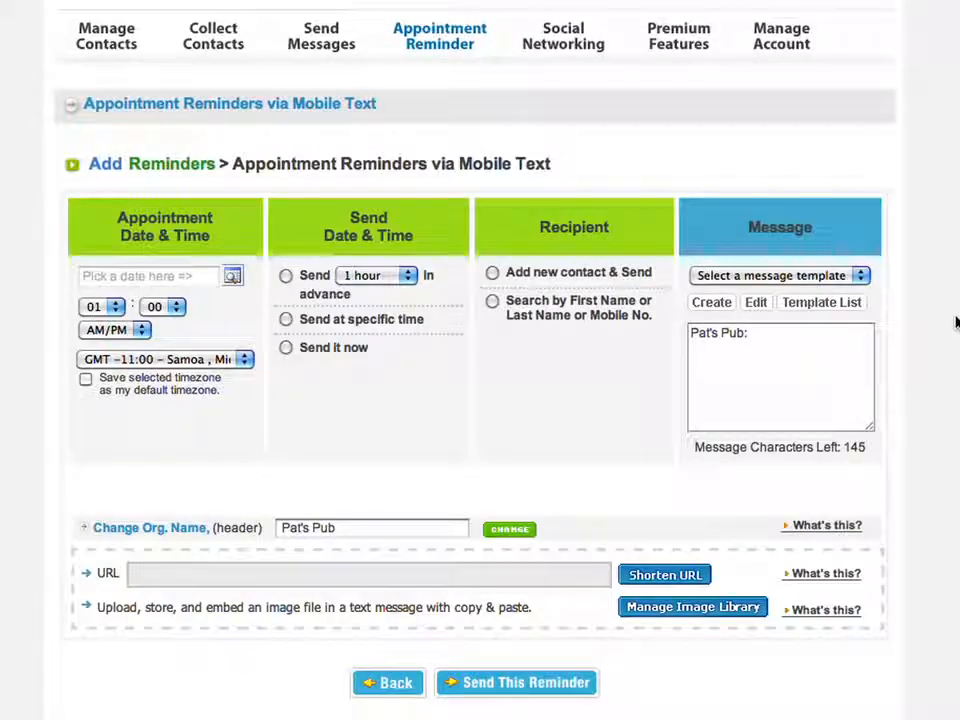
pyautogui.click(231, 275)
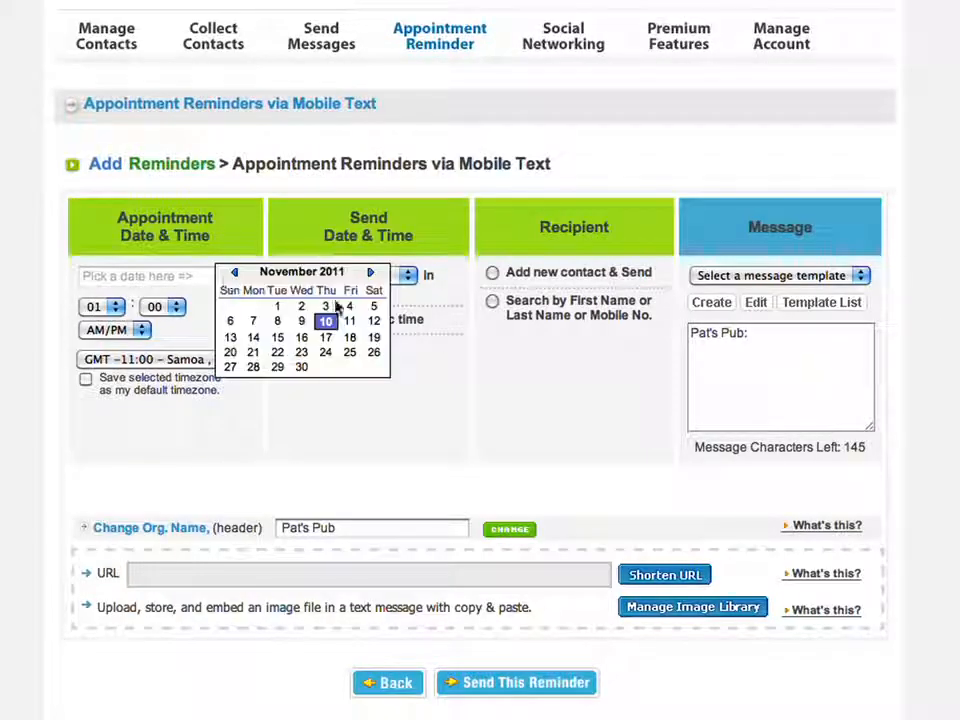
pyautogui.click(349, 321)
pyautogui.click(116, 307)
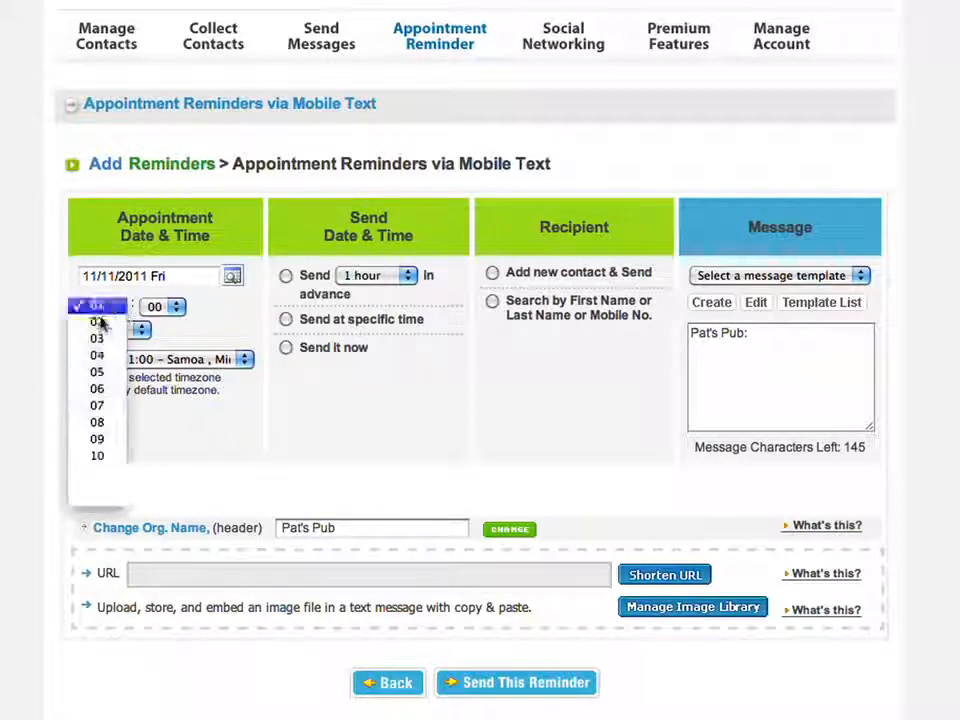
pyautogui.click(98, 424)
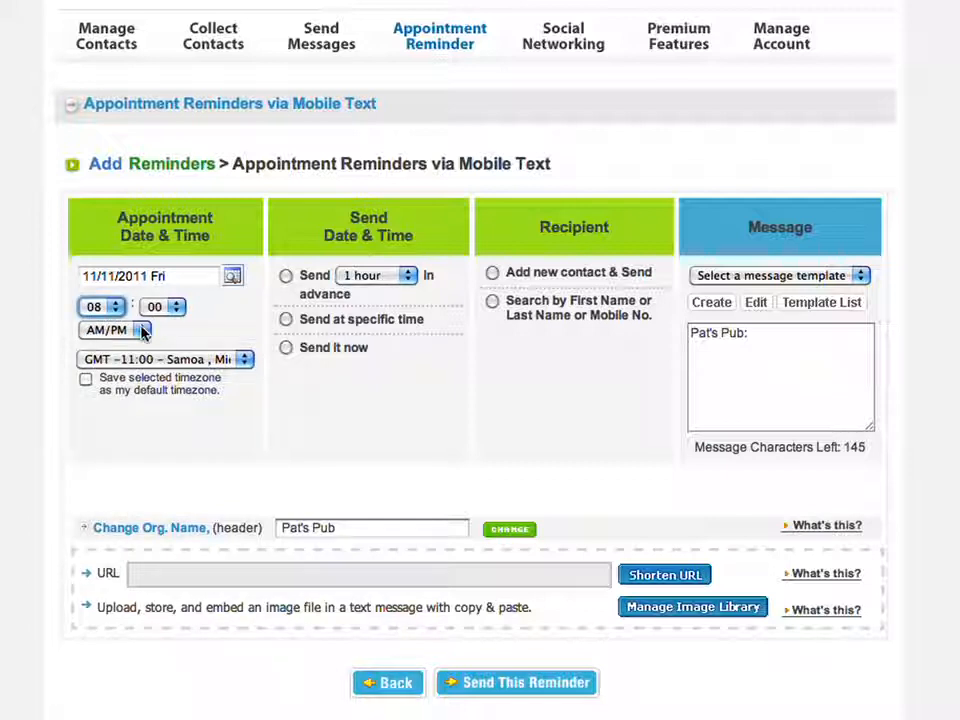
pyautogui.click(142, 331)
pyautogui.click(114, 362)
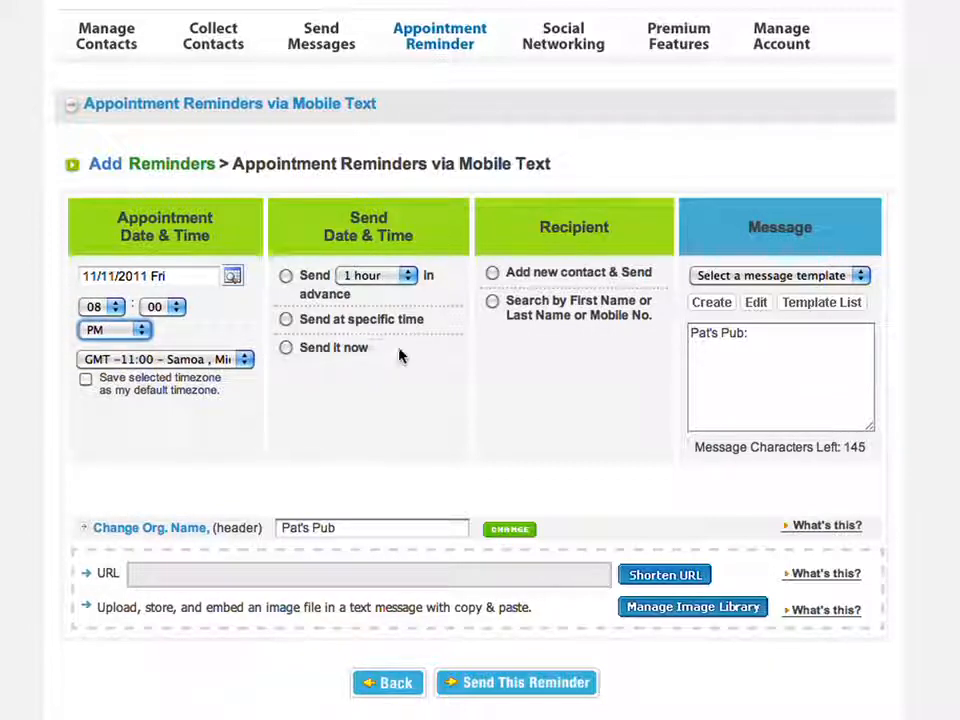
# - Set the reminder to send 3 hours in advance and choose searching existing contacts for the recipient
pyautogui.click(286, 347)
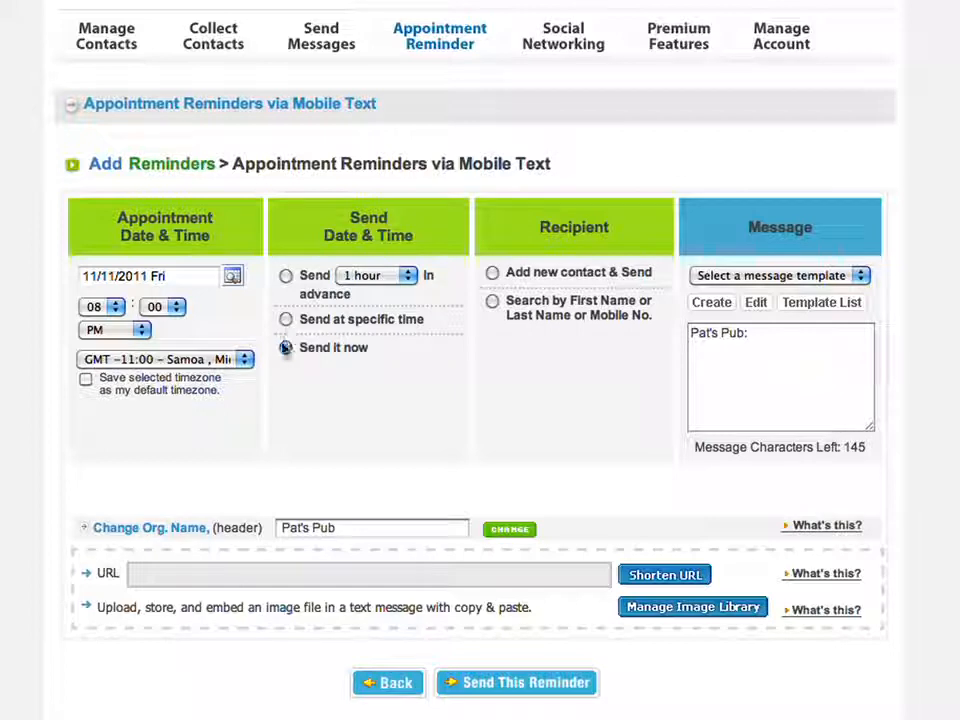
pyautogui.click(286, 319)
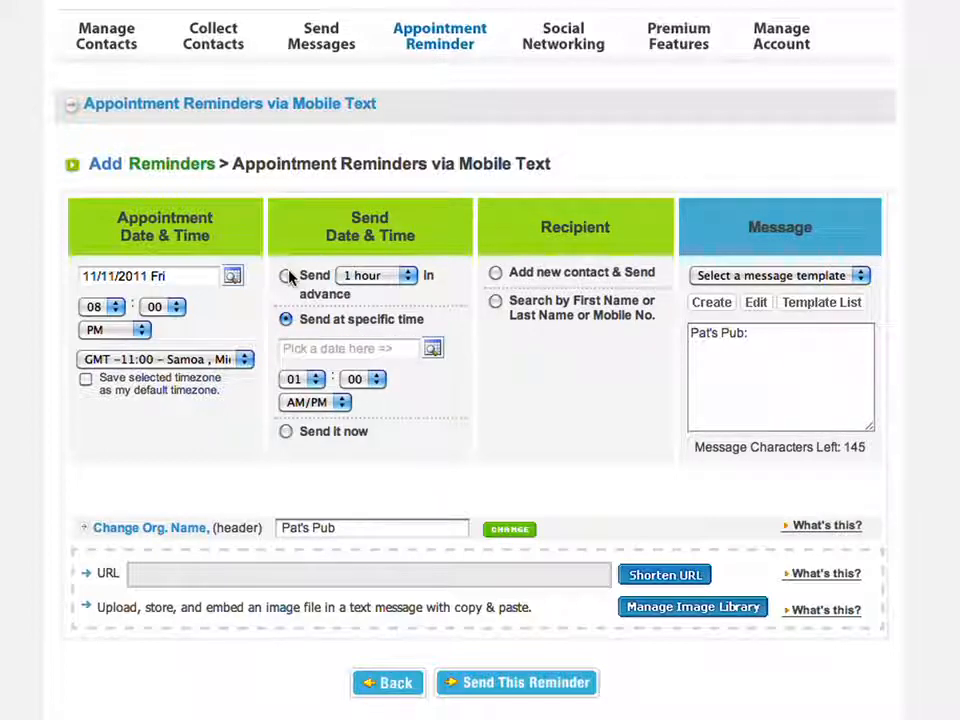
pyautogui.click(286, 276)
pyautogui.click(358, 275)
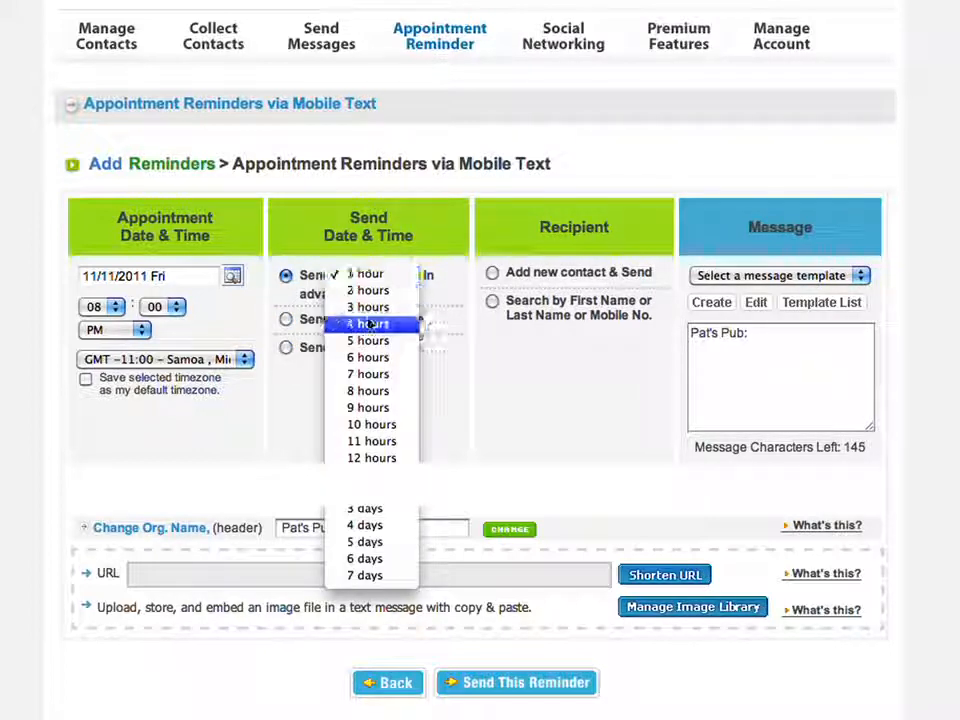
pyautogui.click(368, 307)
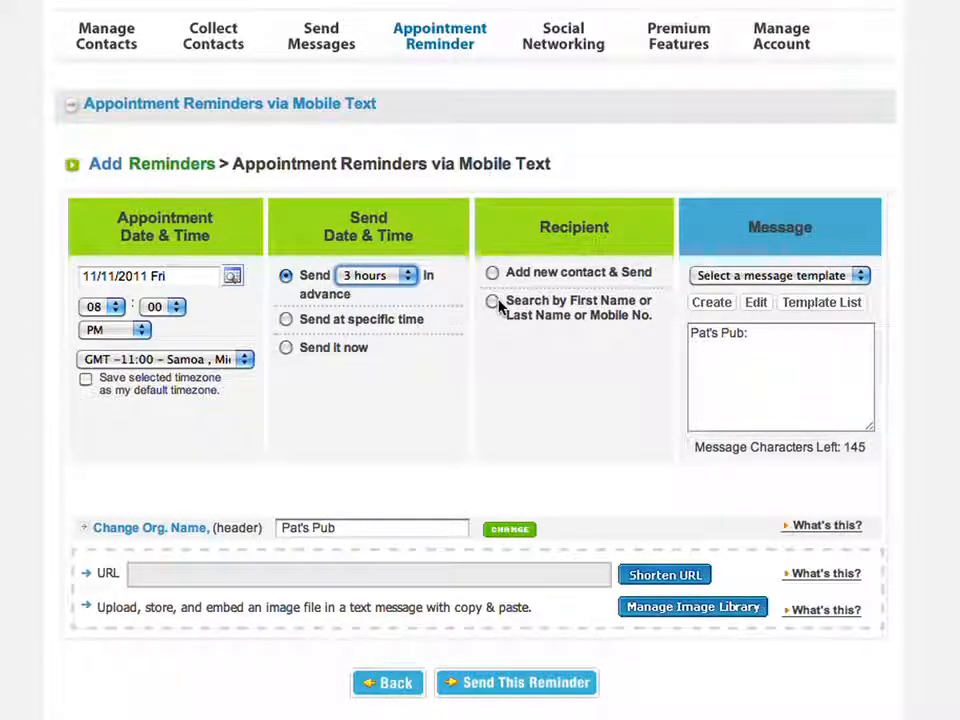
pyautogui.click(494, 303)
# - Find the contact by their mobile number, make them the recipient, and briefly edit the message
pyautogui.click(594, 346)
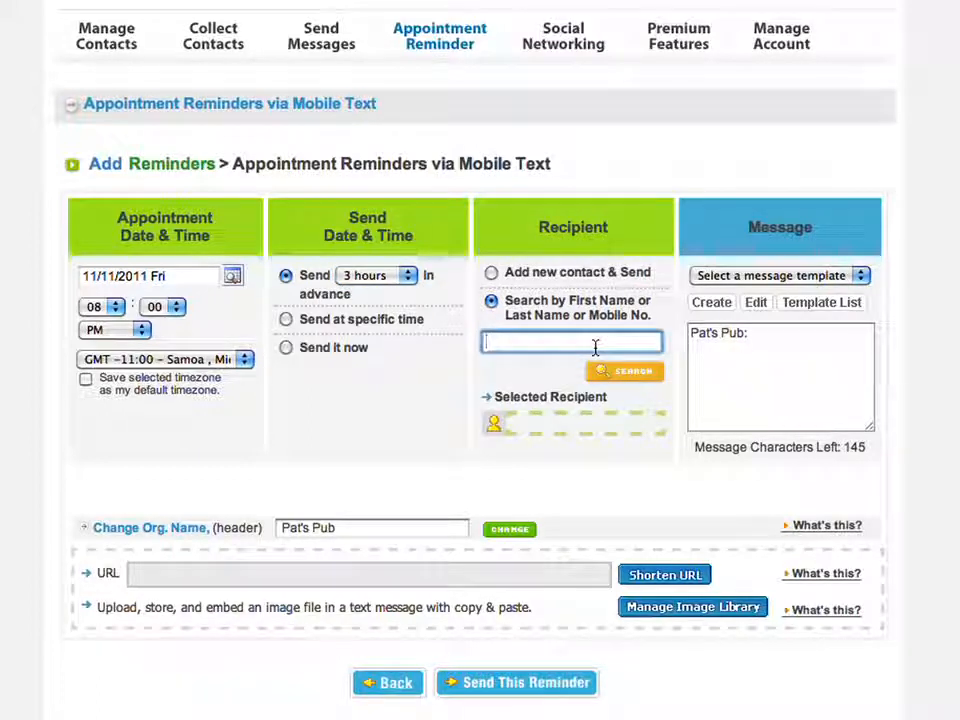
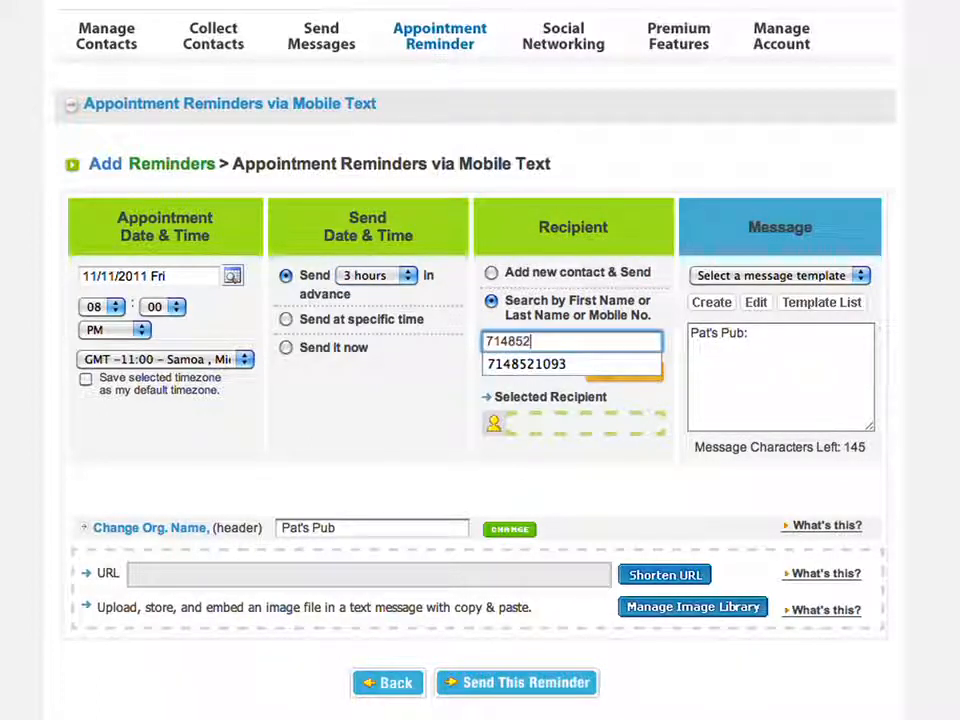
pyautogui.press('Return')
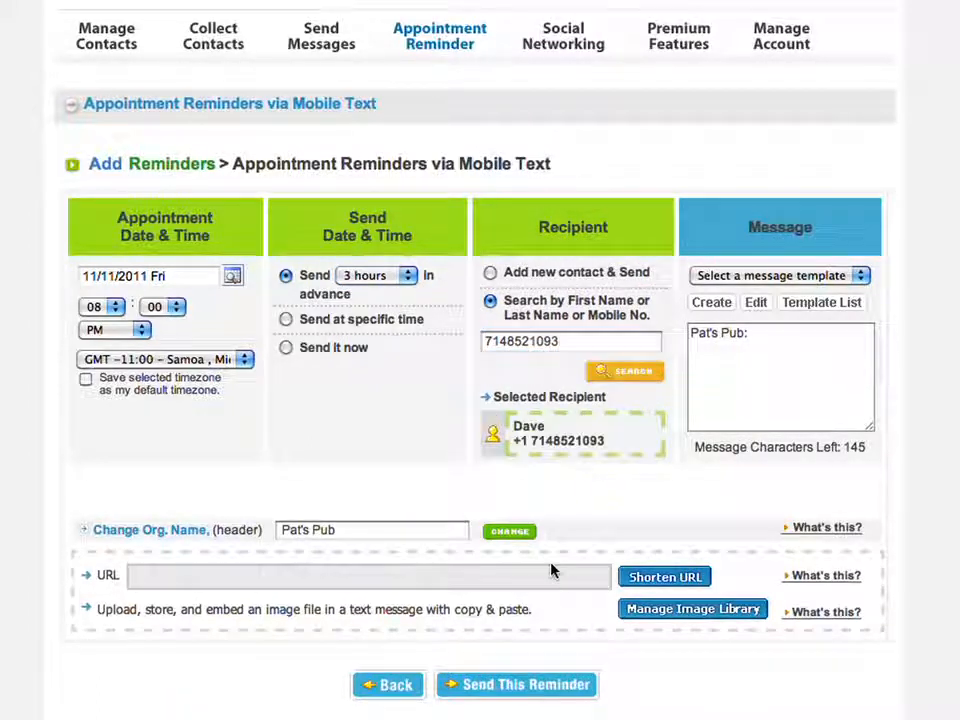
pyautogui.click(812, 413)
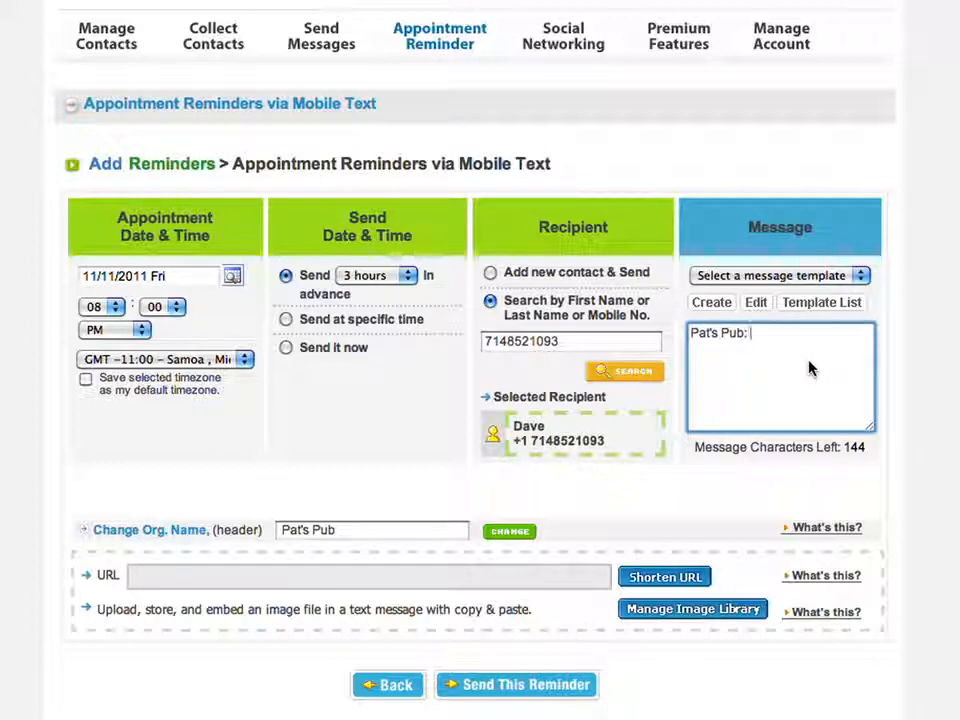
pyautogui.click(865, 313)
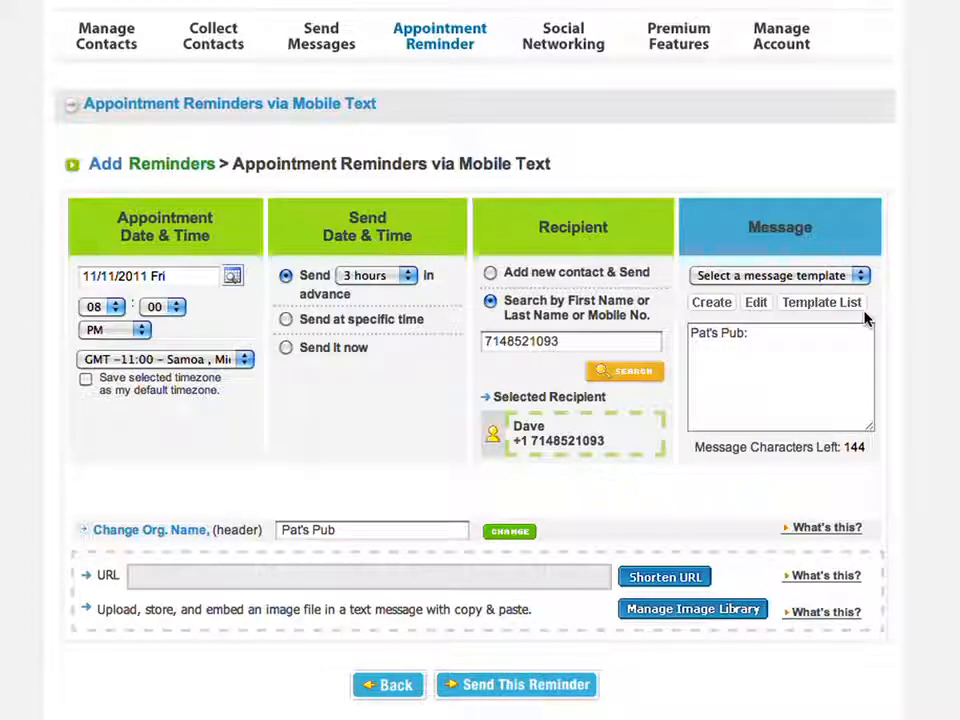
# - Fill the reminder with the Table Reservation template text and send the reminder
pyautogui.click(862, 279)
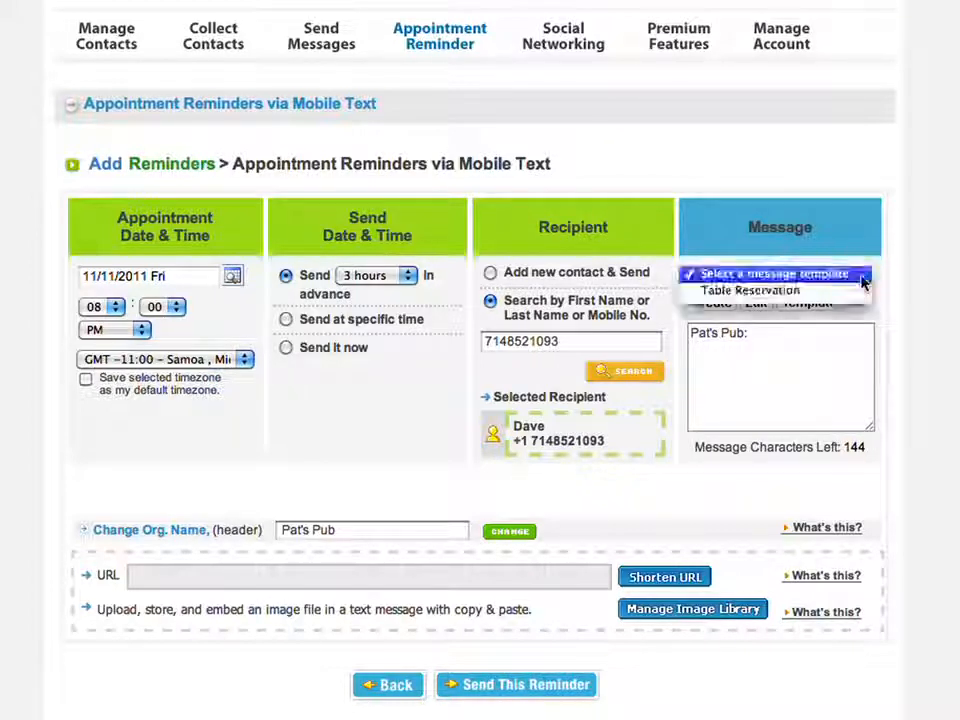
pyautogui.click(836, 291)
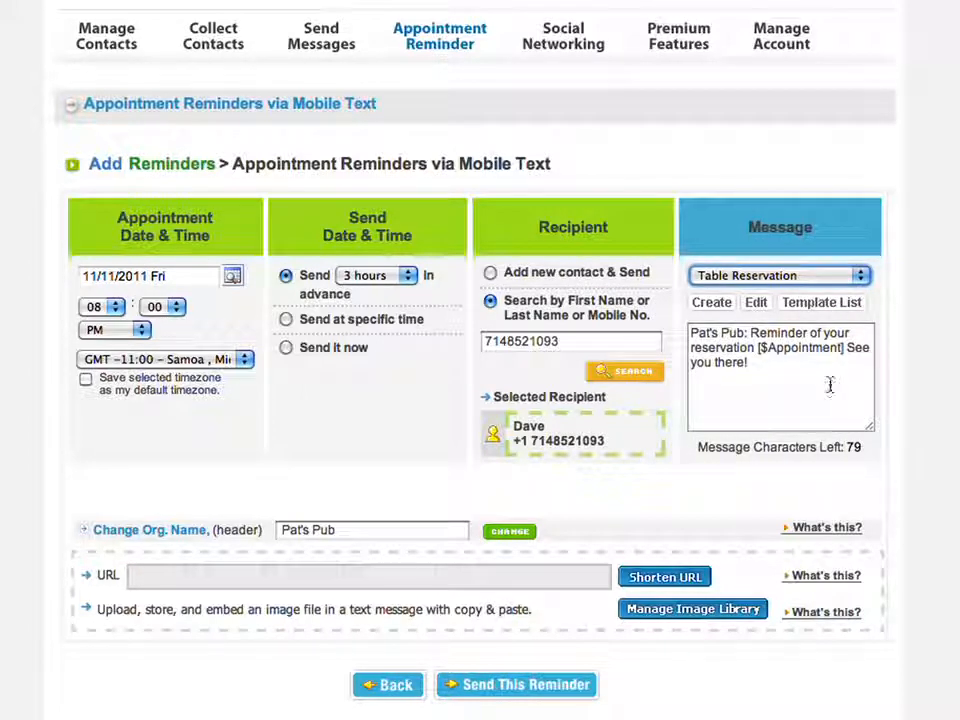
pyautogui.click(826, 380)
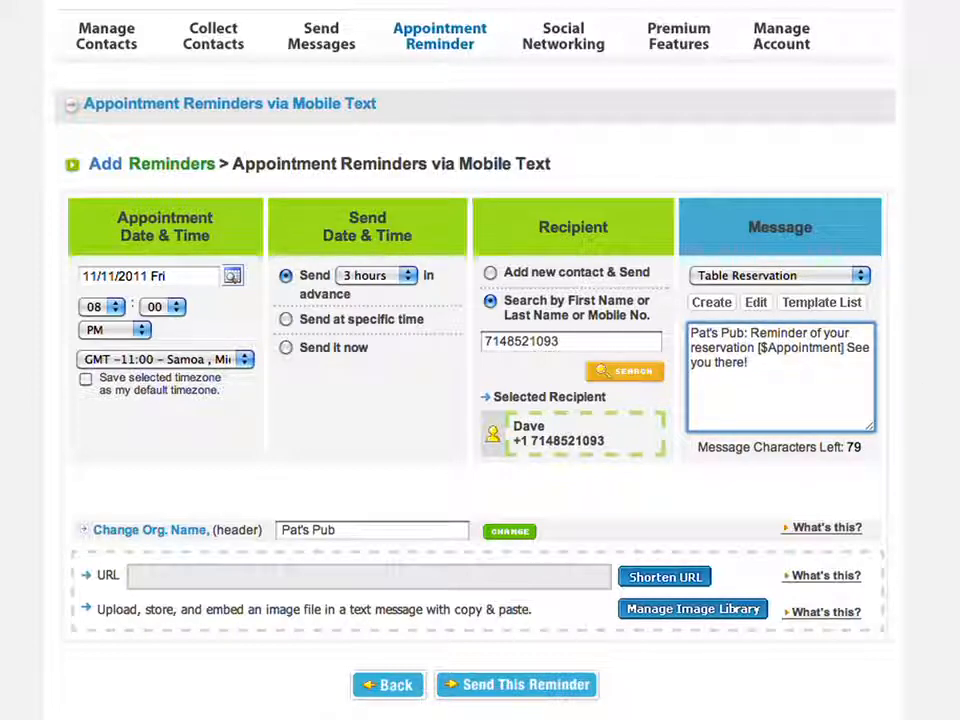
pyautogui.scroll(-5, 480, 360)
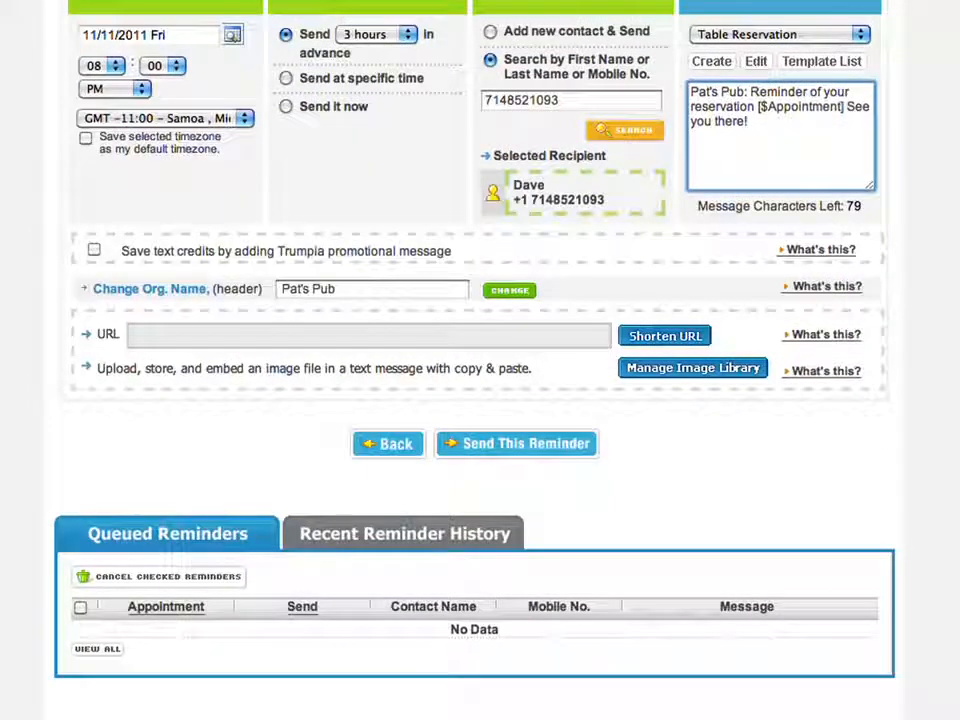
pyautogui.click(541, 443)
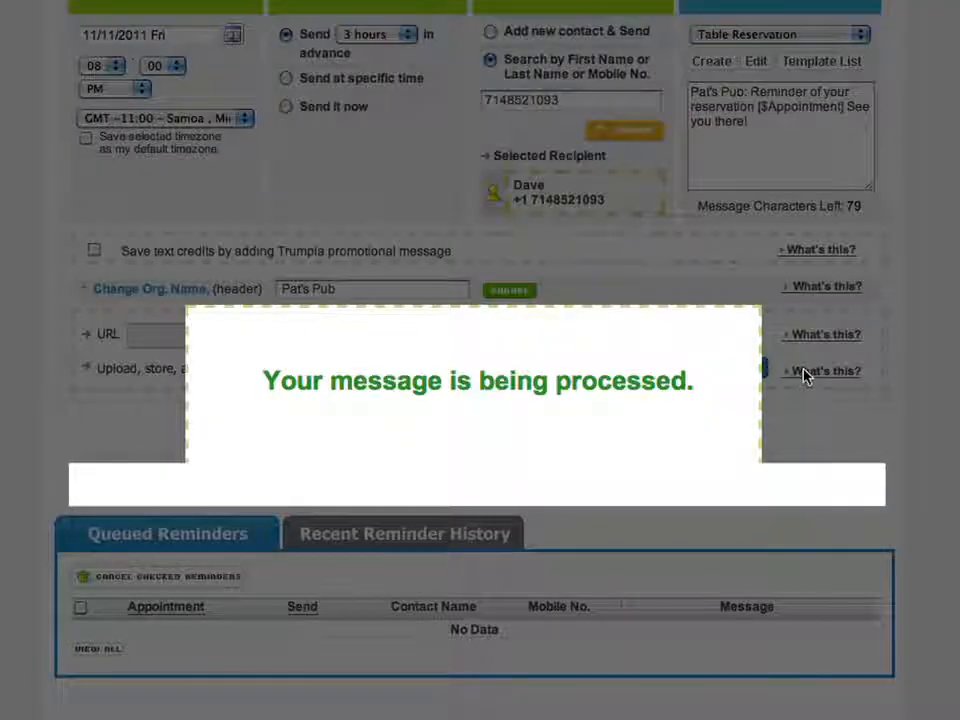